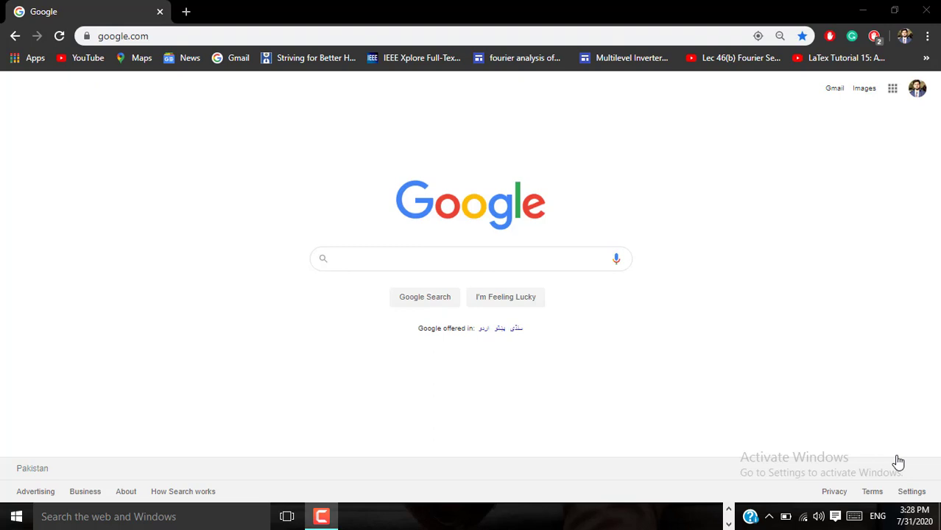
Open Google Drive from the Google home page and create a new blank Google Form.
click(893, 90)
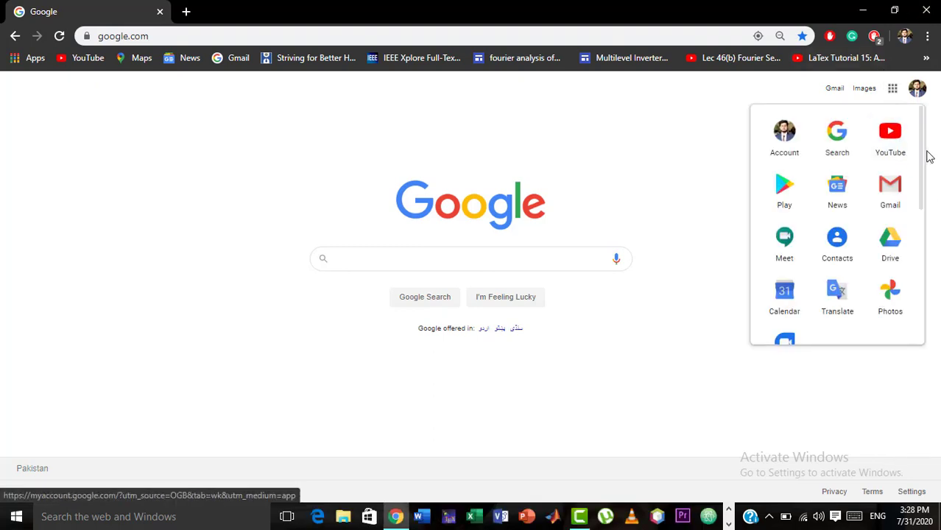
drag(925, 151, 925, 100)
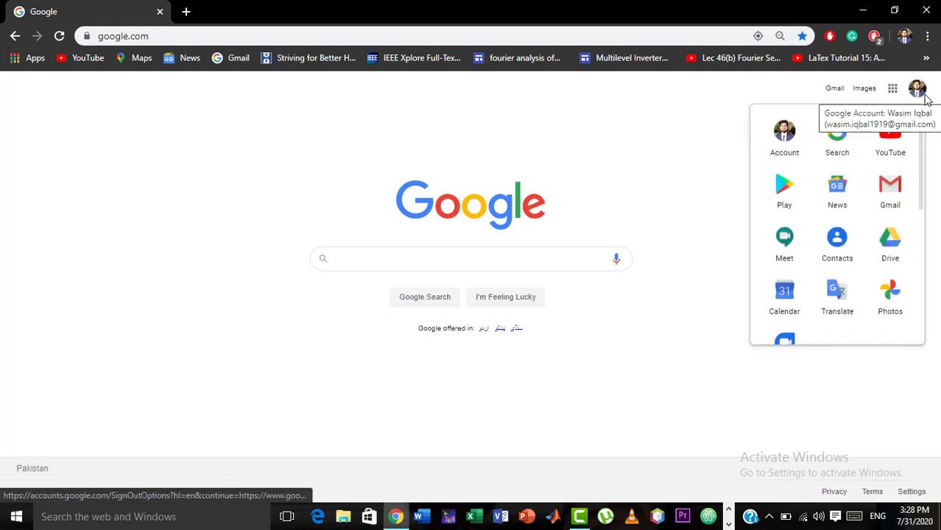
click(891, 243)
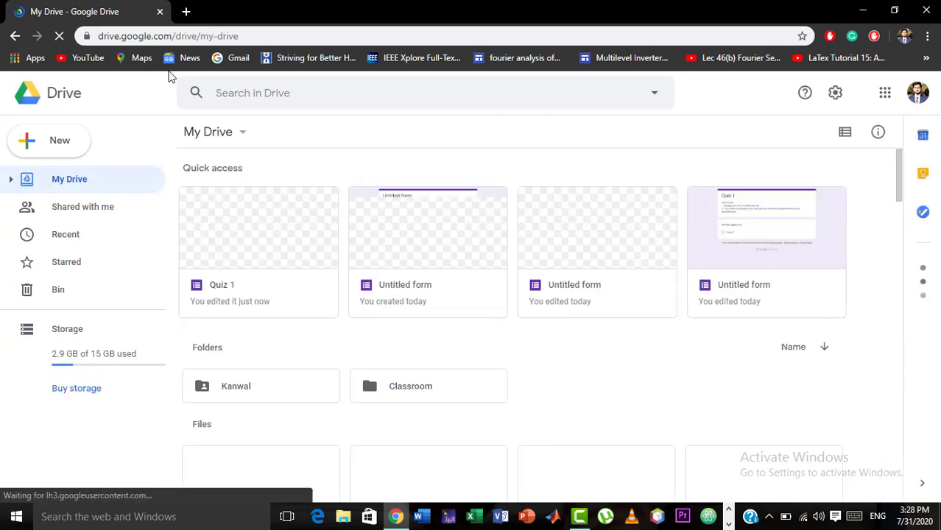
click(67, 150)
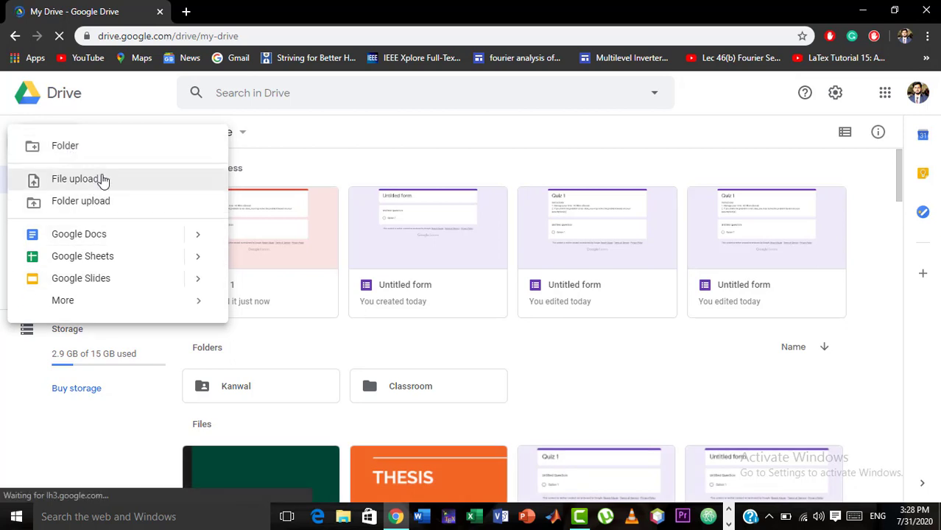
mouse_move(122, 315)
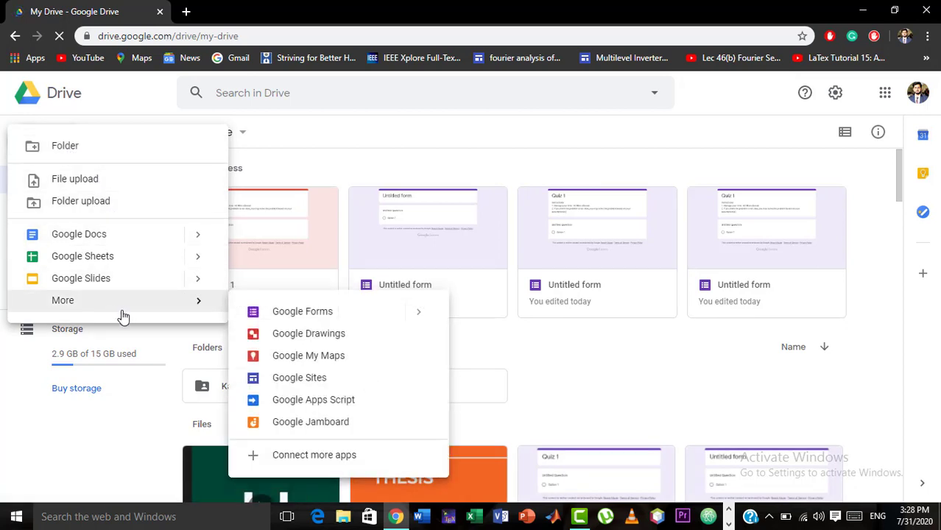
click(274, 315)
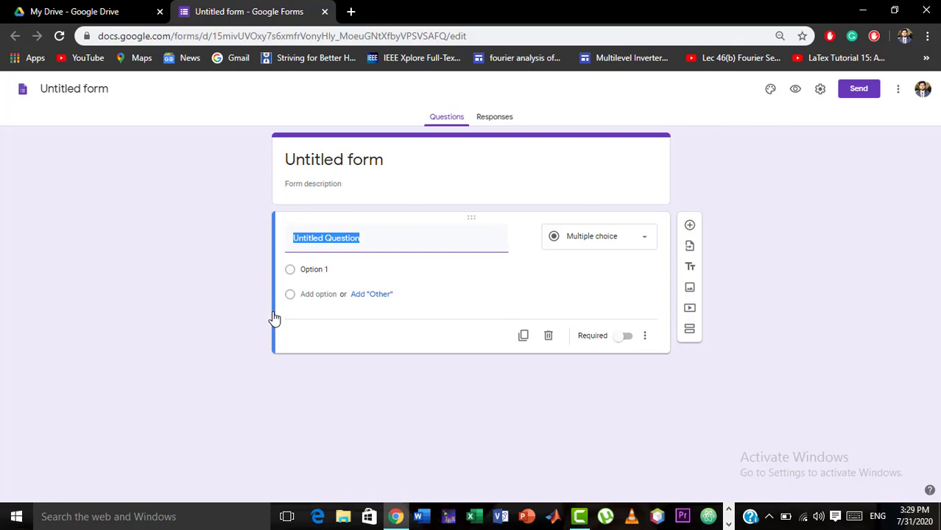
Title the form "Quiz 1" and describe the instructions: 40 Mins allowed, and unclear problems may be solved based on the student's assumption(s).
click(382, 153)
key(BackSpace)
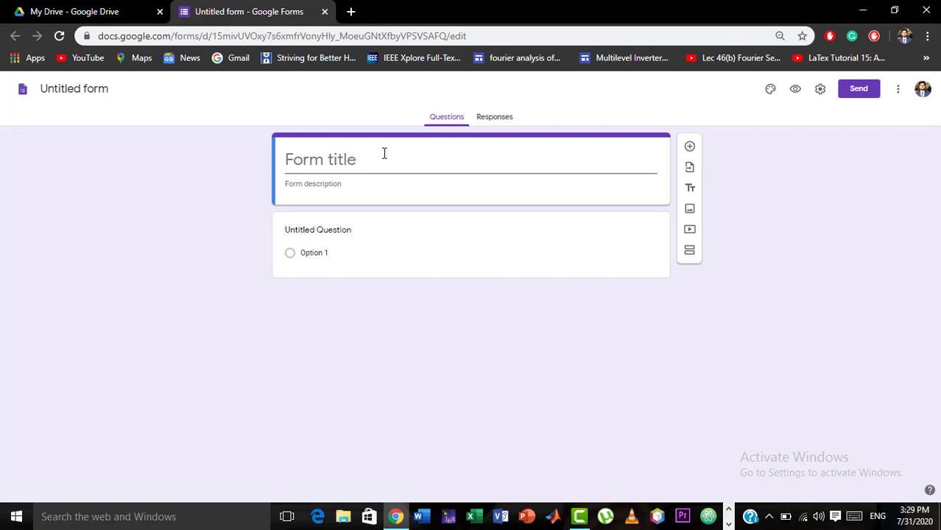
text(Quiz 1)
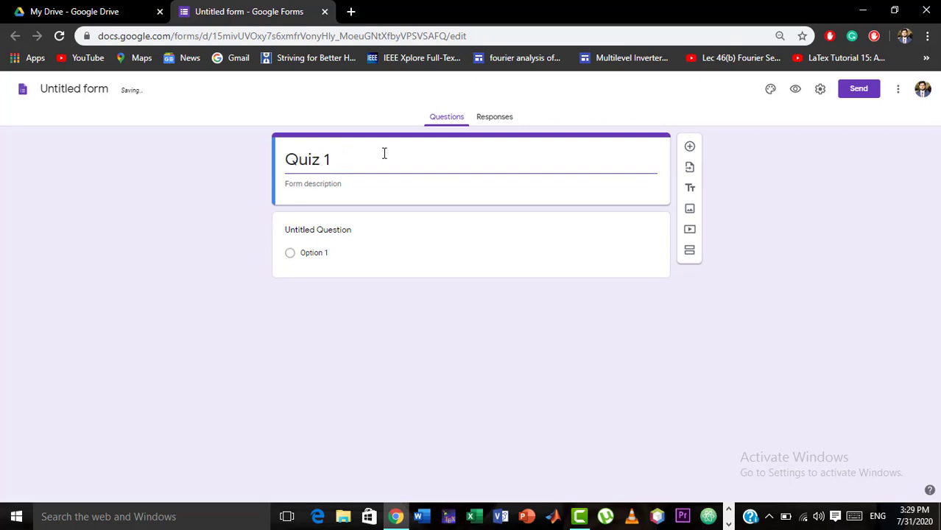
click(332, 183)
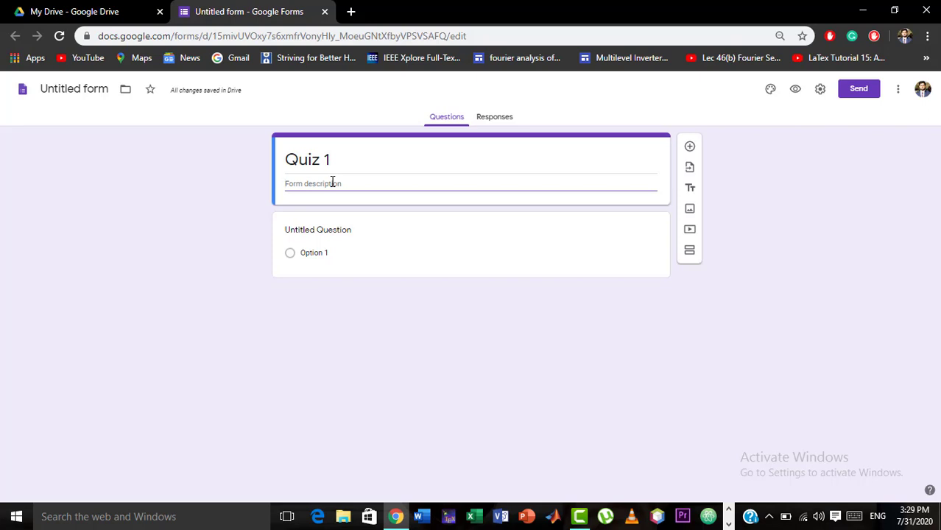
text(Instructions 1. Manage your time : 40 Mins allowed 2. If you think the problem is not clear, you may solve the problem based on your assumption(s).)
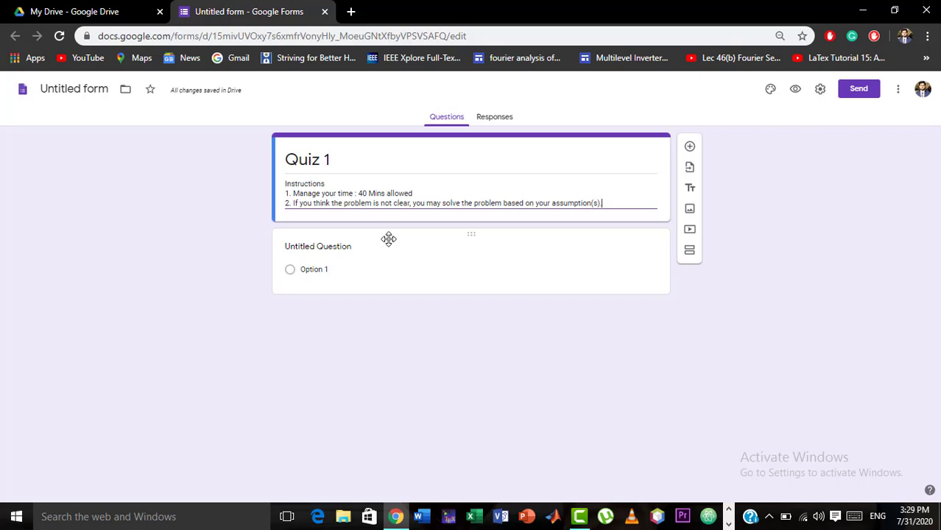
Try the red and orange theme colours on the form, and settle on Indigo.
click(770, 90)
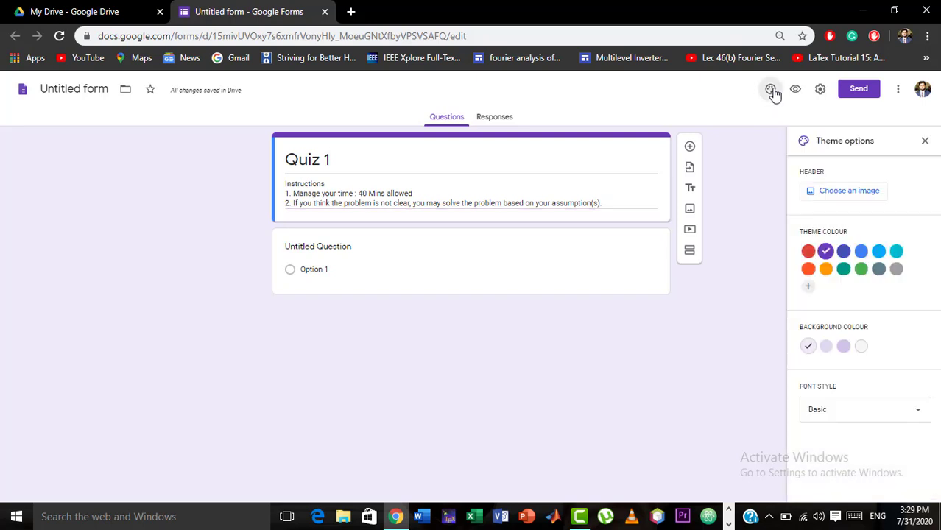
click(843, 252)
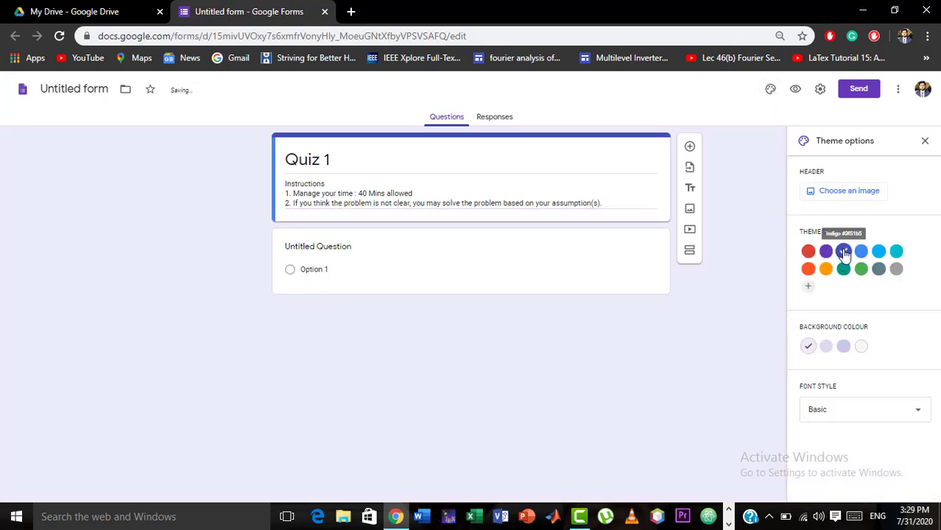
click(808, 251)
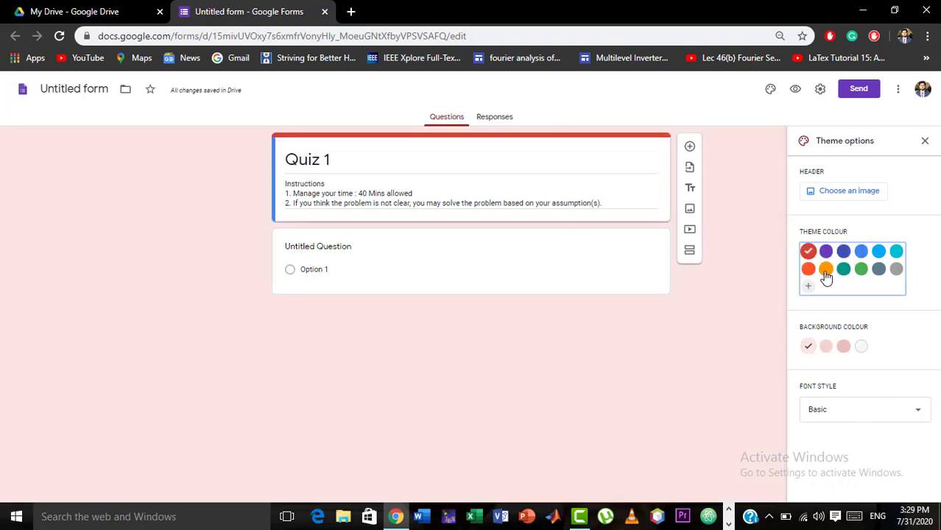
click(825, 270)
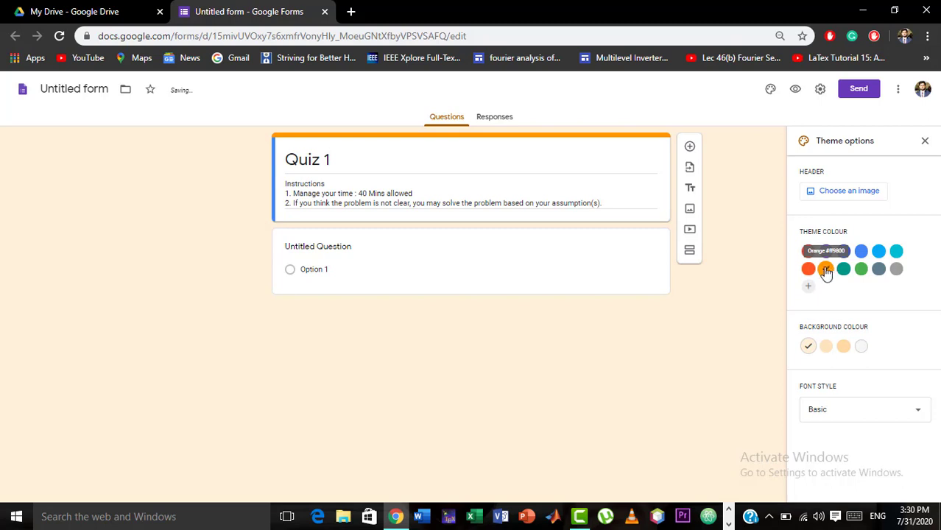
click(845, 253)
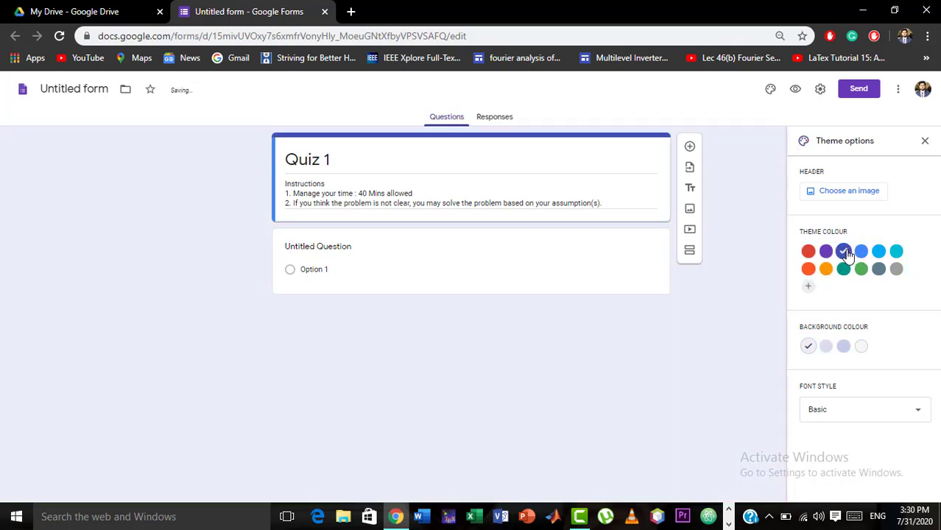
Try the darker background shades, set the form's background colour to Grey, and close the theme options.
click(845, 347)
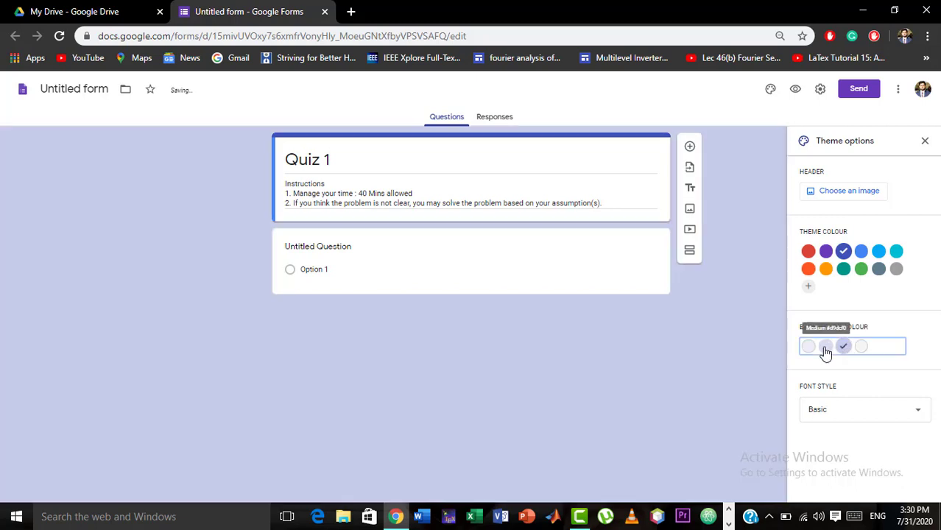
click(825, 348)
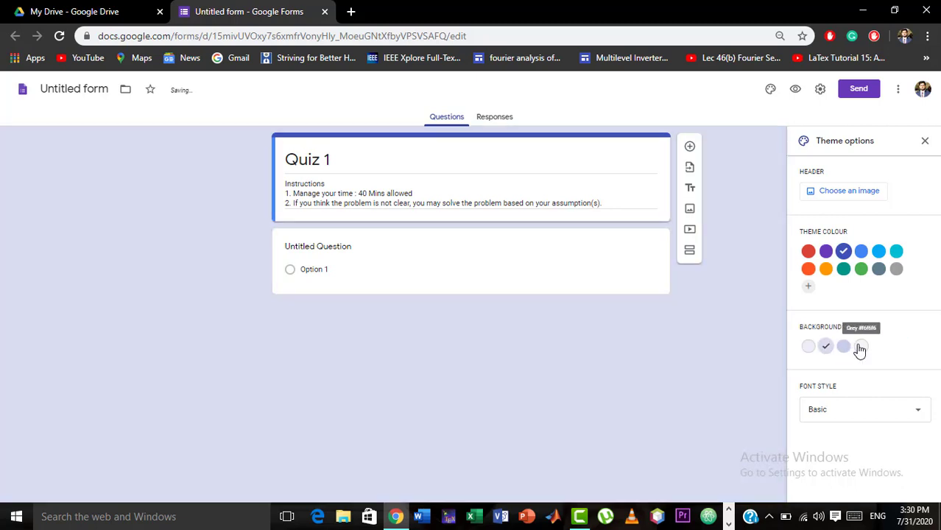
click(860, 348)
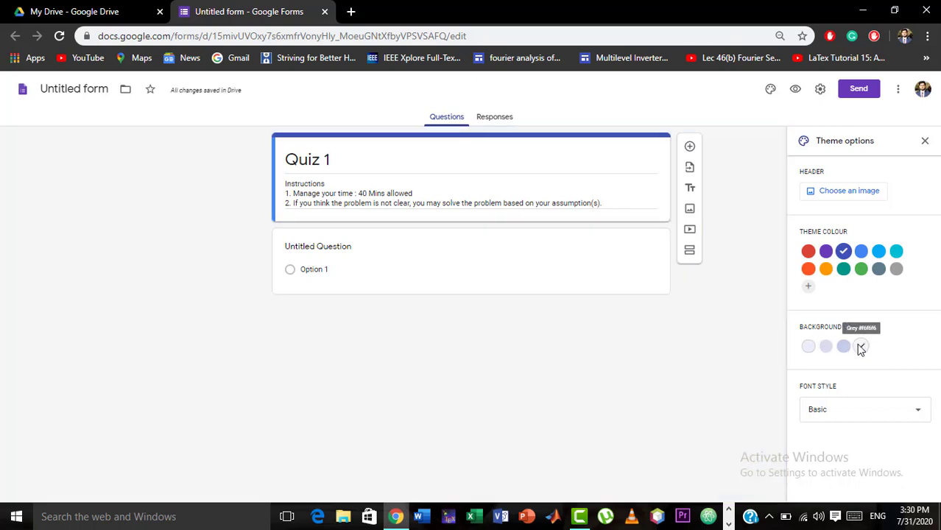
click(925, 140)
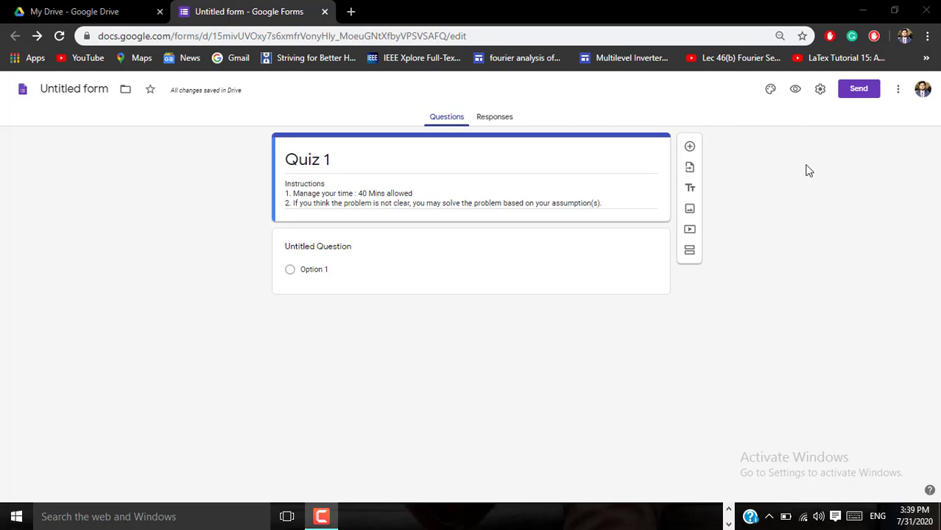
In the form's general settings, enable collecting email addresses and limit each respondent to 1 response.
click(822, 95)
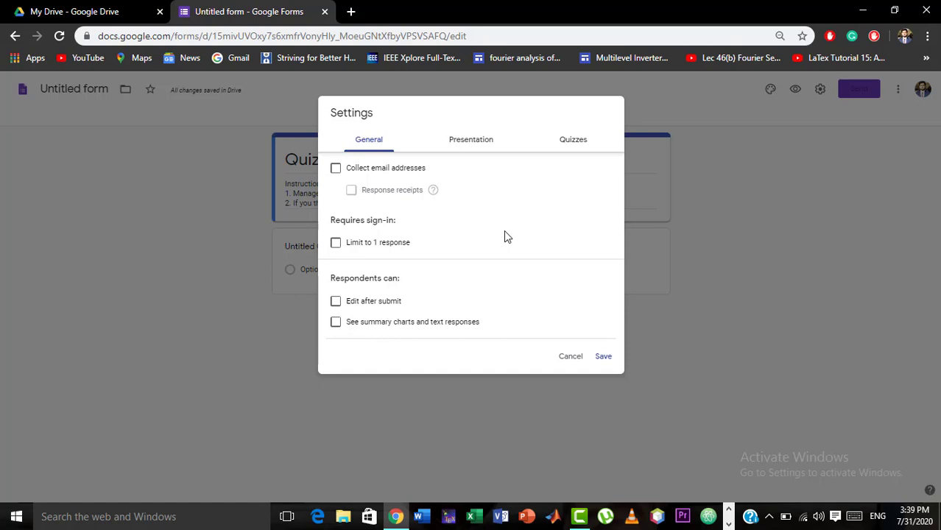
click(337, 169)
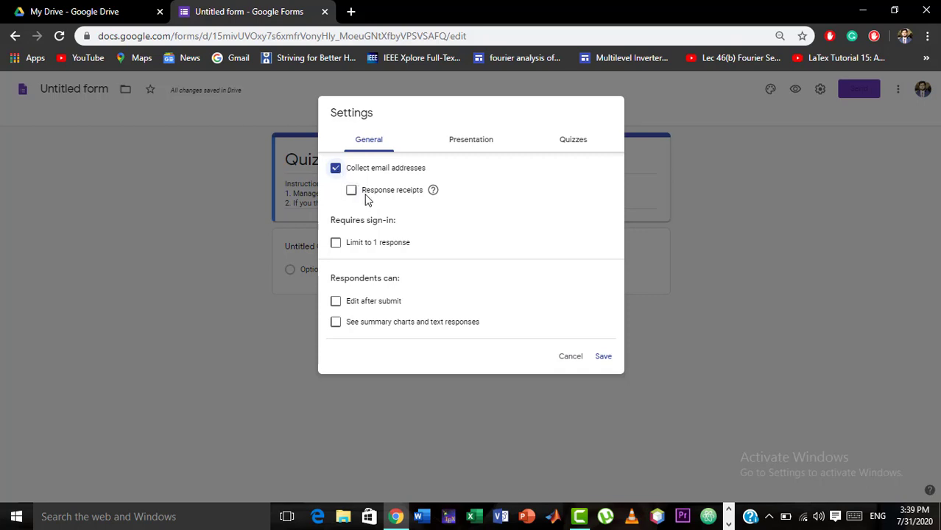
click(336, 246)
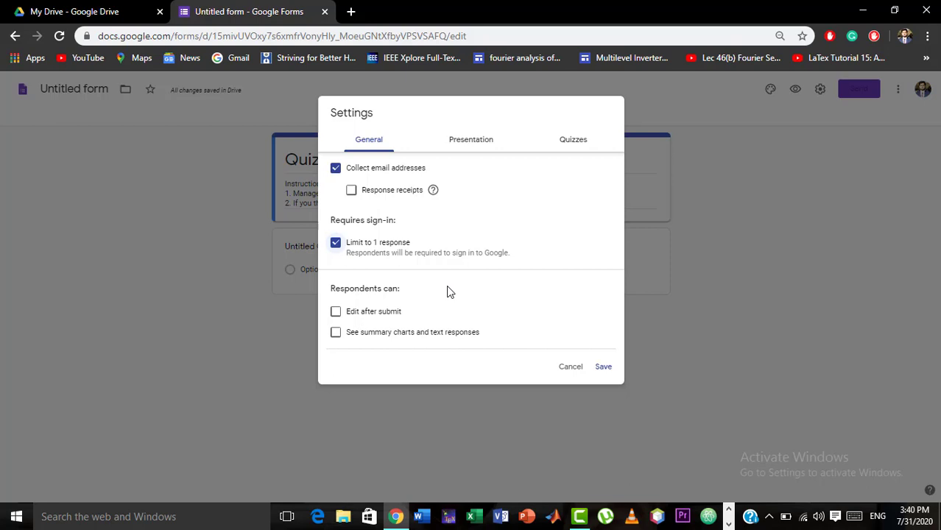
In the presentation settings, show the progress bar and set the confirmation message to "Congratulations you did it!".
click(479, 151)
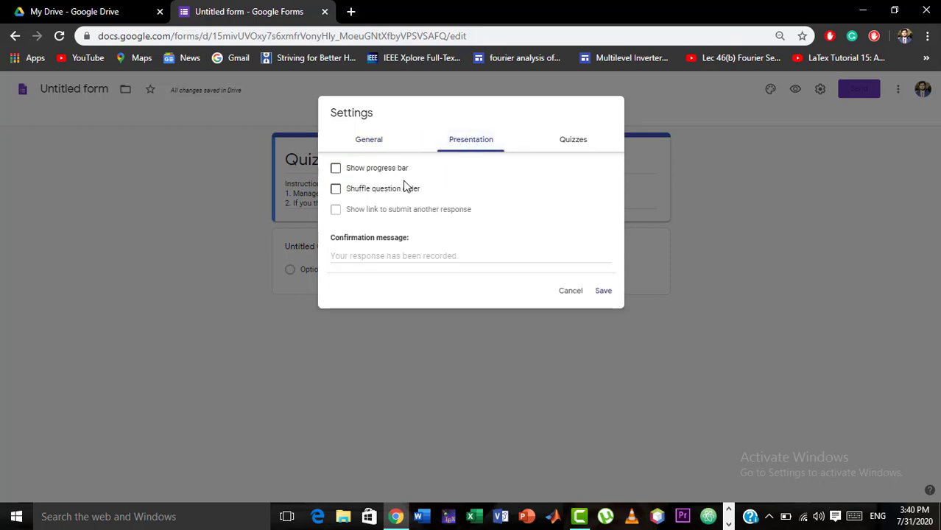
click(336, 171)
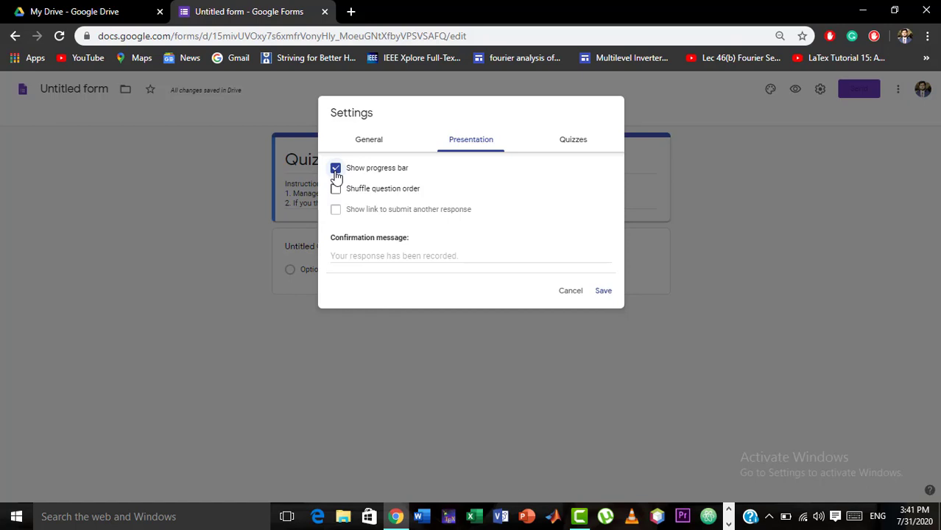
click(392, 254)
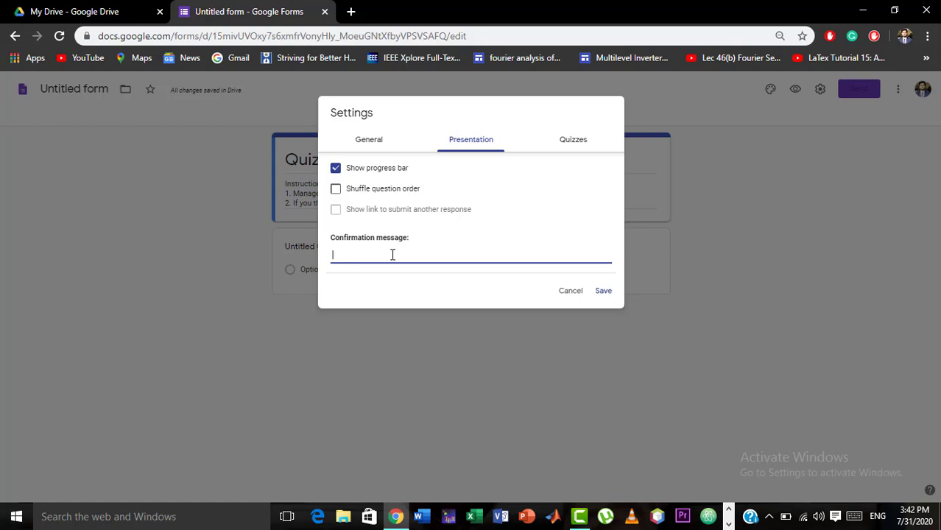
text(Congratulations you did it!)
Make the form a quiz with marks released later after manual review, and save the settings.
click(571, 141)
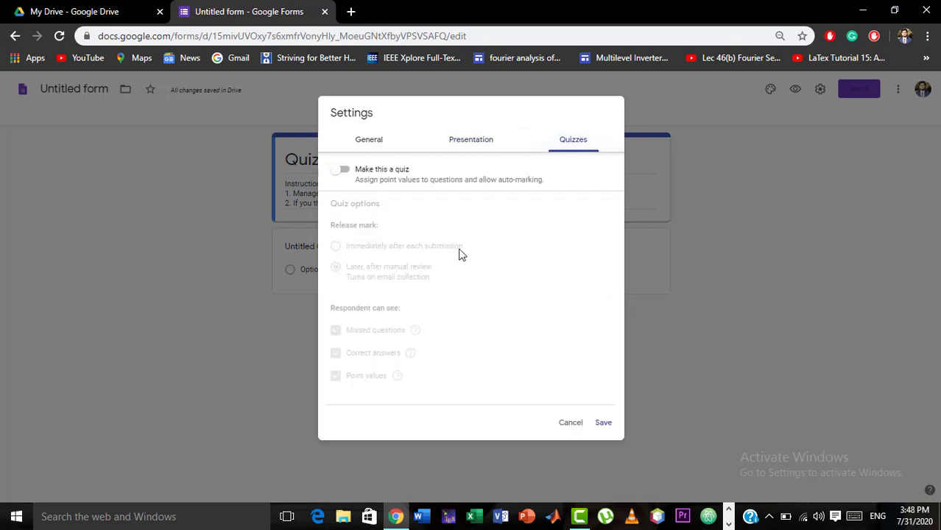
click(344, 172)
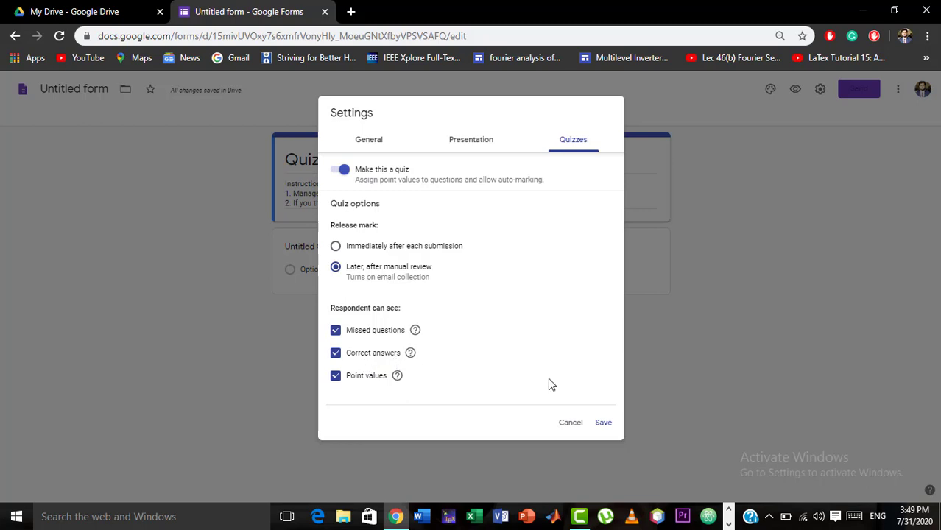
click(603, 424)
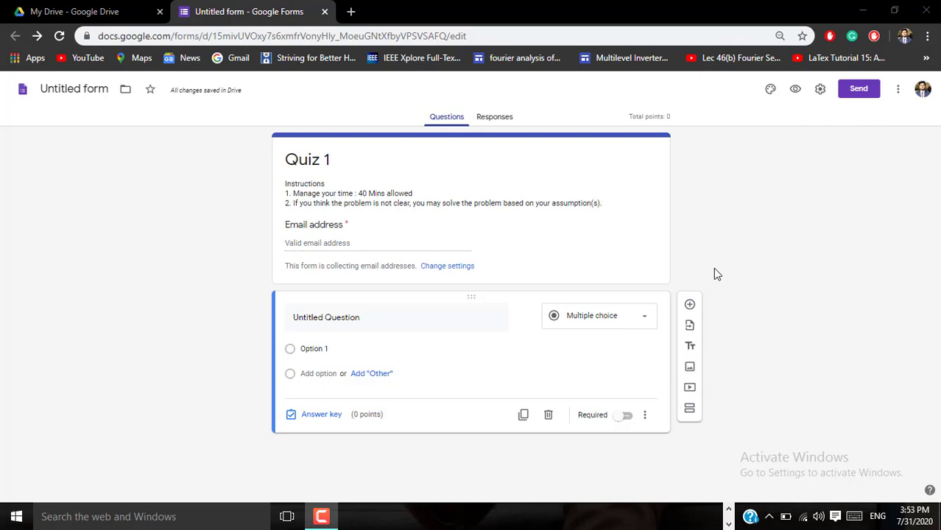
Add a second blank question and change the first untitled question's type to Short answer.
click(690, 306)
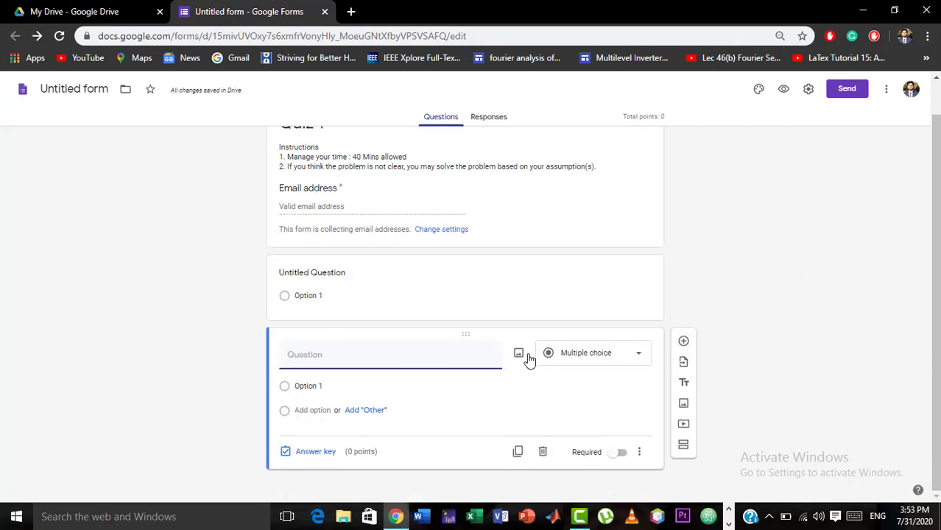
click(616, 277)
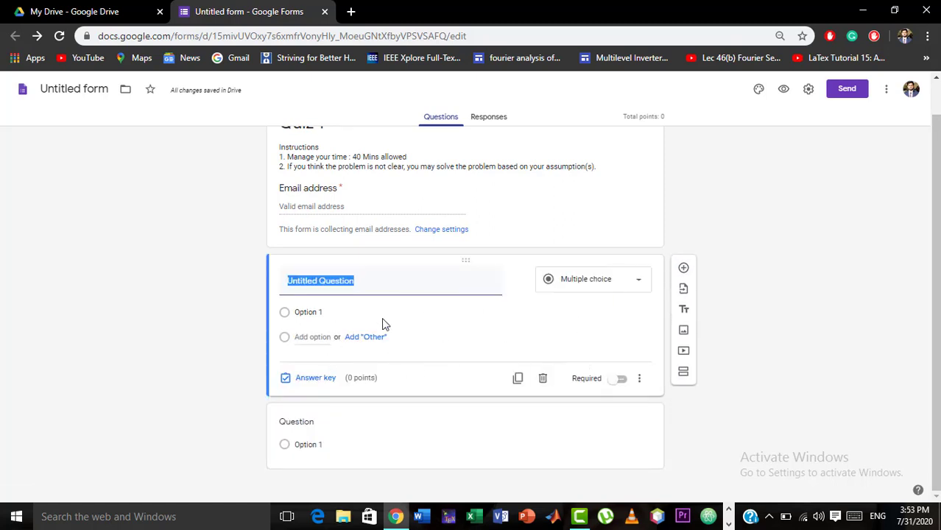
click(618, 285)
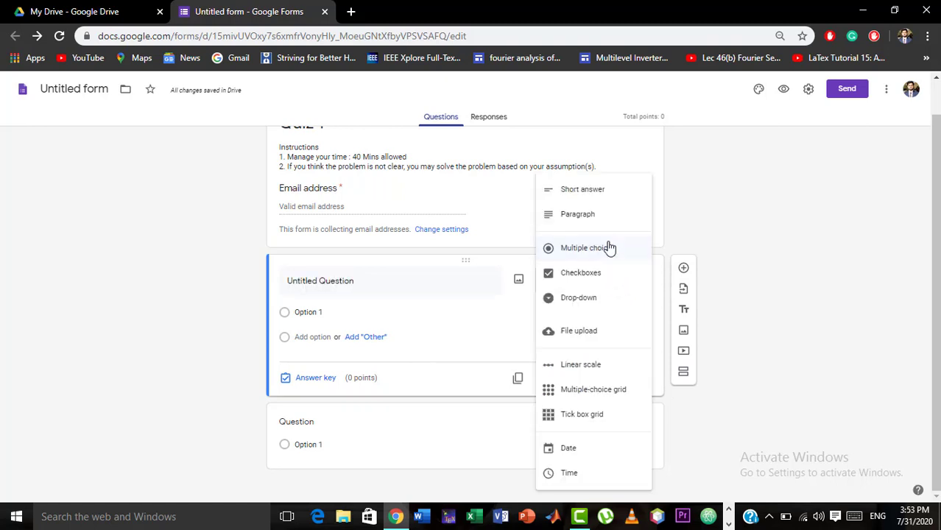
click(606, 190)
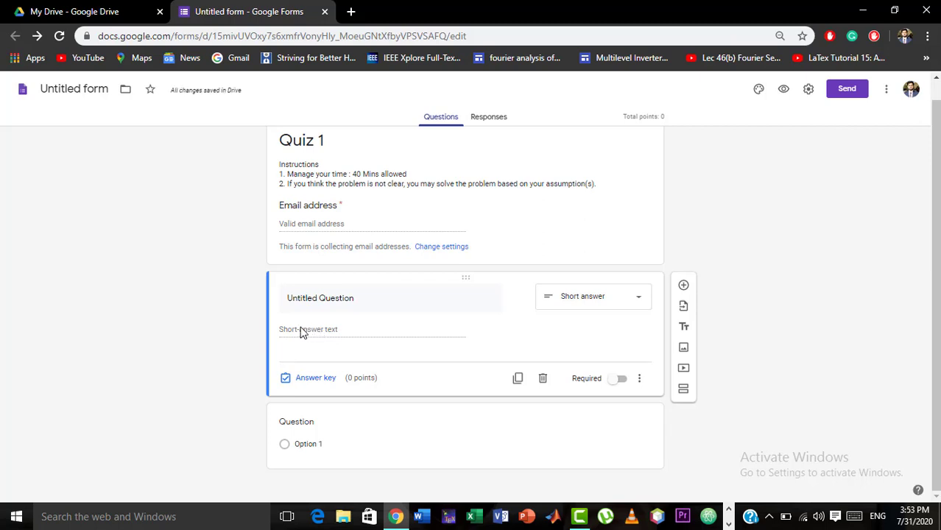
Replace the short-answer question's title with "Name/Reg No:".
click(357, 297)
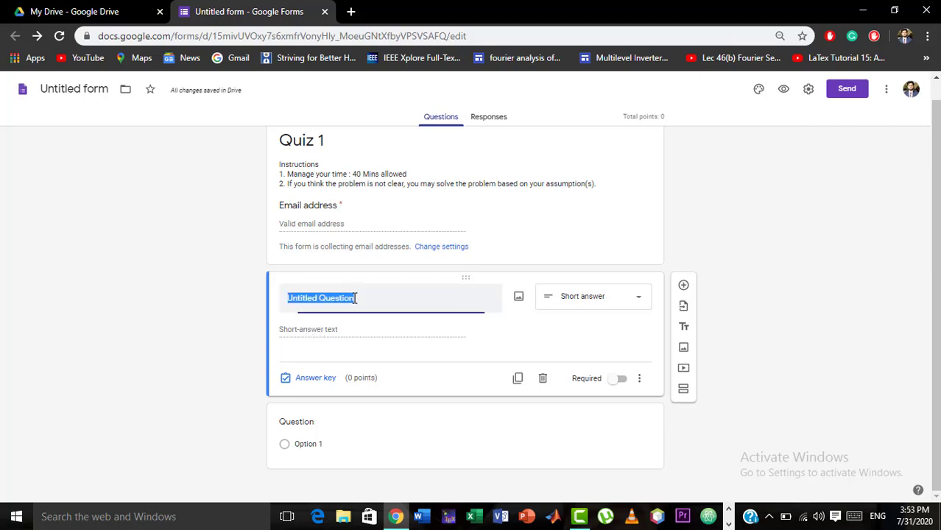
key(BackSpace)
text(Name)
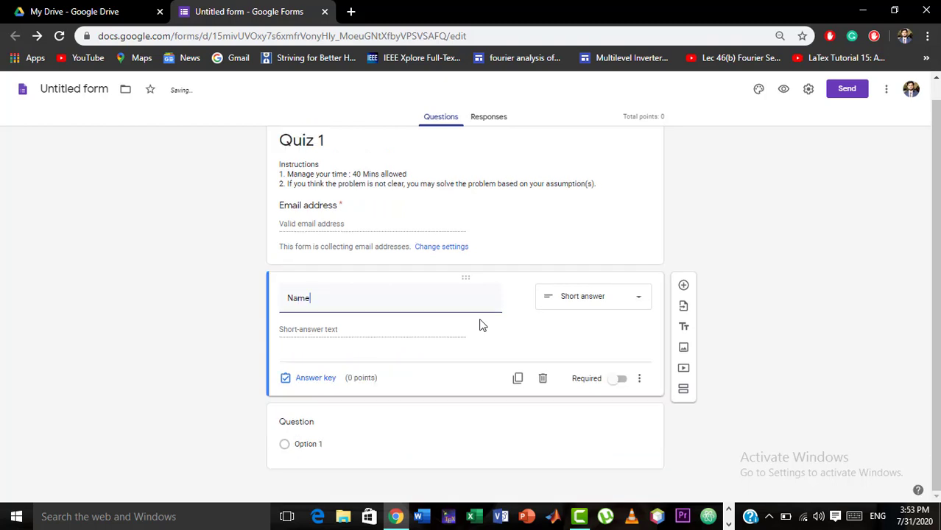
text(/Reg No:)
click(344, 331)
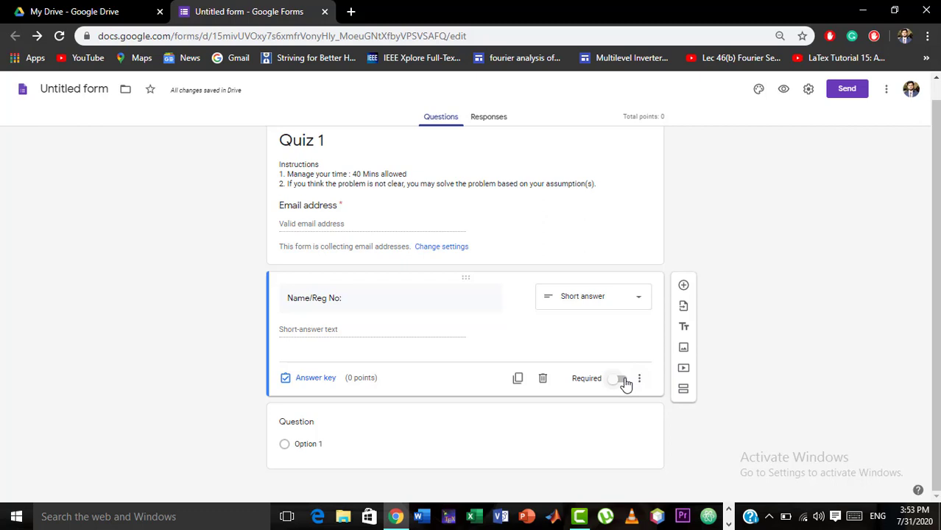
Make the Name/Reg No question required and title the next question "When a square wave is applied at the input of a differentiator the output is".
click(622, 379)
click(513, 441)
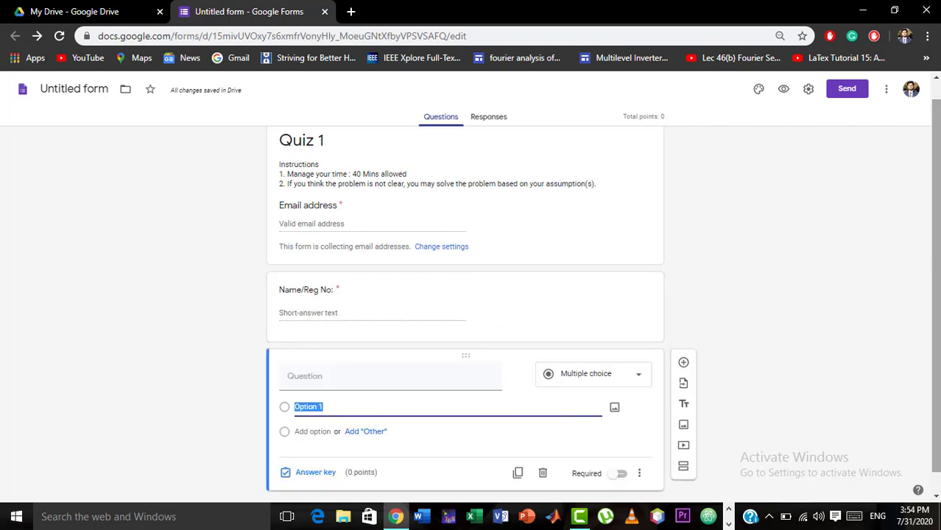
scroll(938, 382, down, 1)
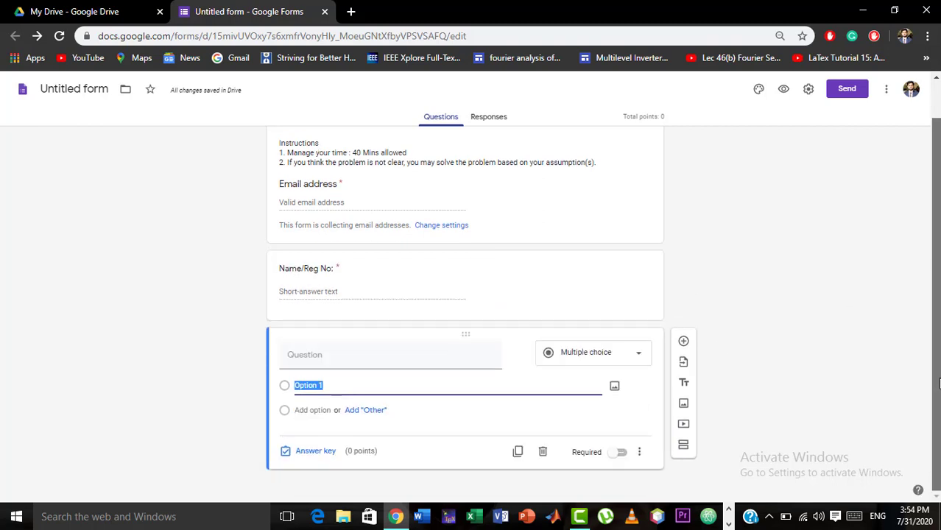
click(316, 357)
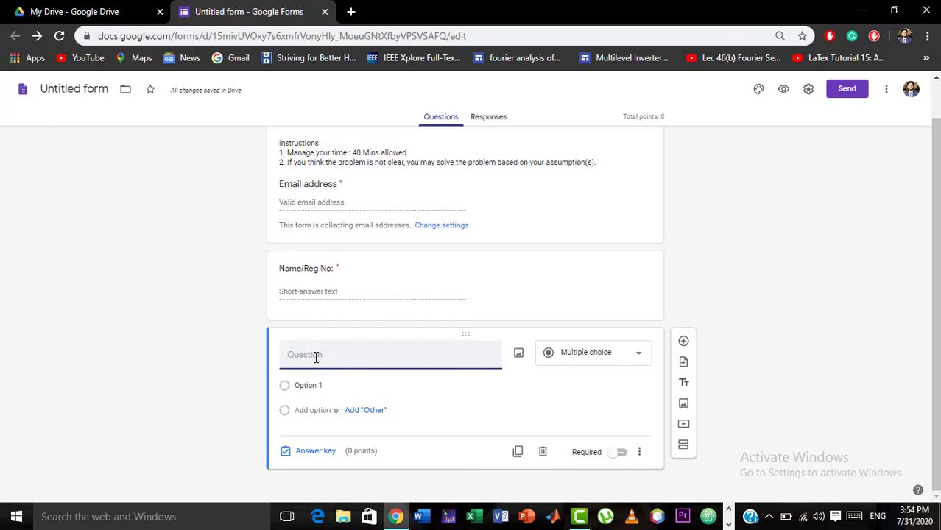
text(When a sqaure wave)
right_click(334, 356)
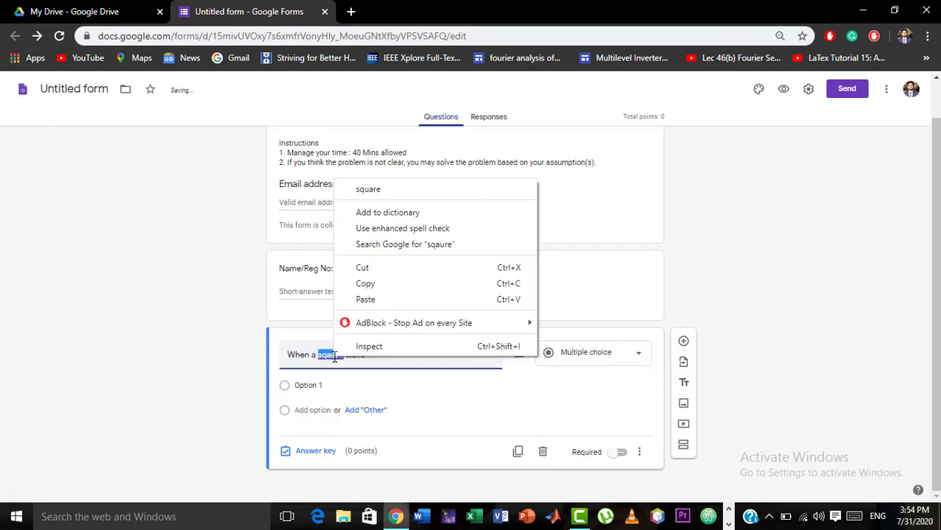
click(368, 189)
text(is applied at the input )
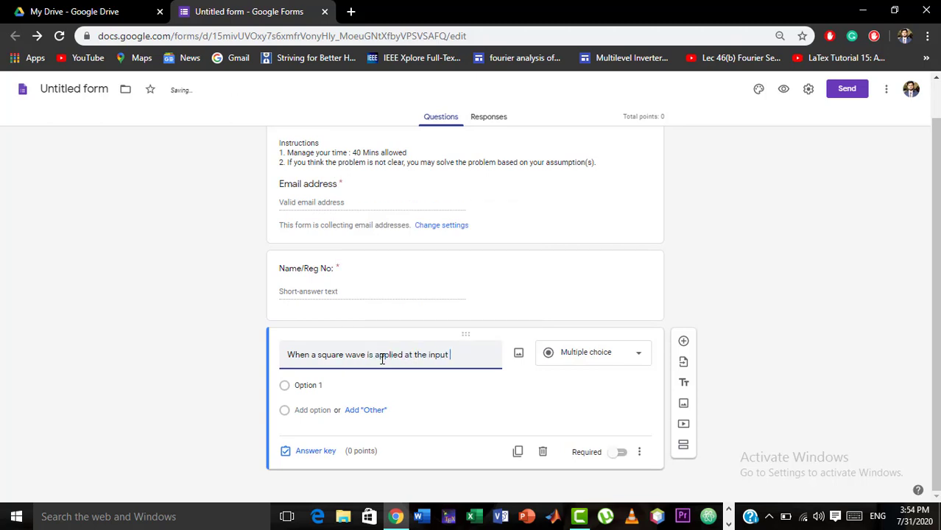
text(of a differentaitor)
right_click(334, 367)
click(372, 183)
text(the out)
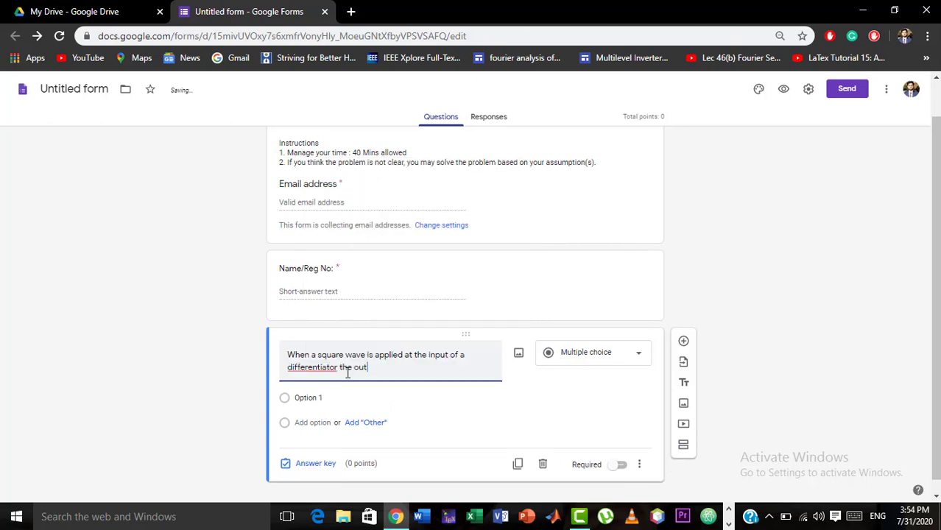
text(put is)
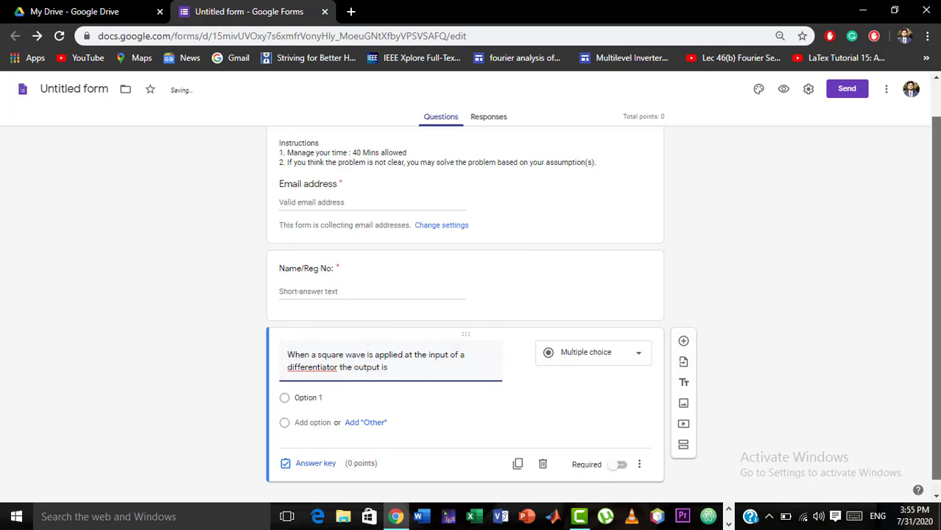
Give the square wave question four multiple-choice options: "Triangular wave", "Sine Wave", "Rectangular wave" and "Spikes".
click(298, 388)
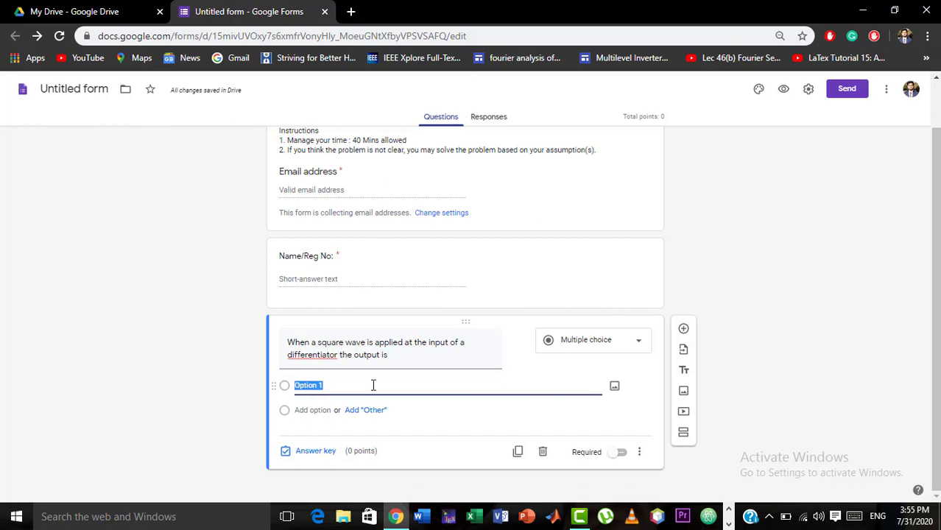
key(BackSpace)
text(Triangular wave)
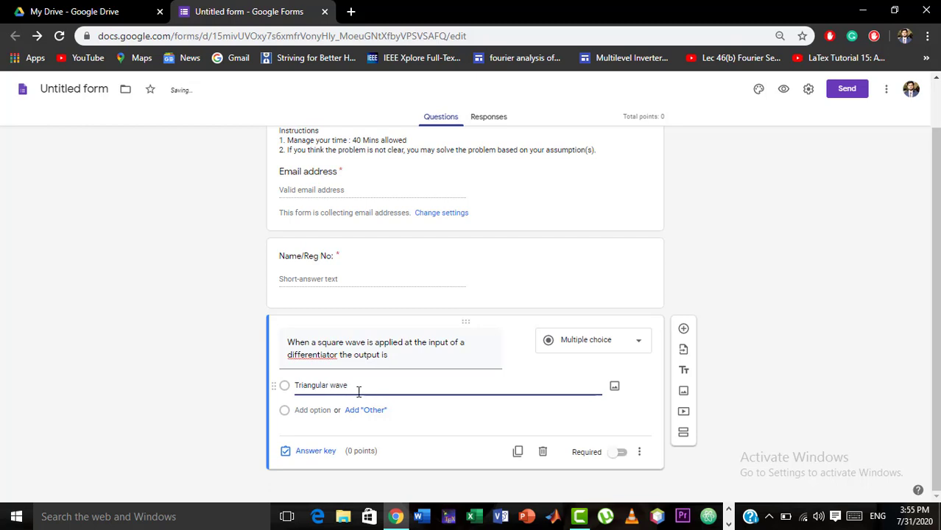
click(301, 410)
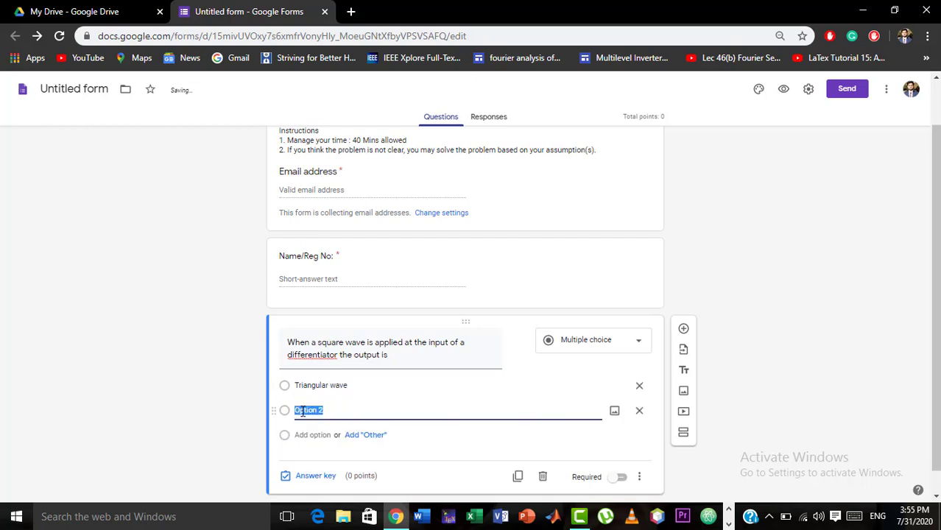
text(Si)
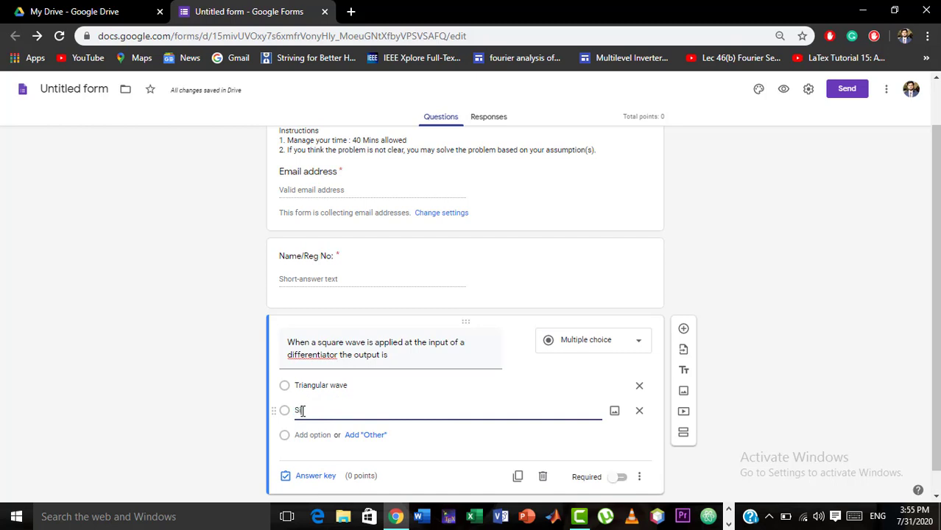
text(ne Wave)
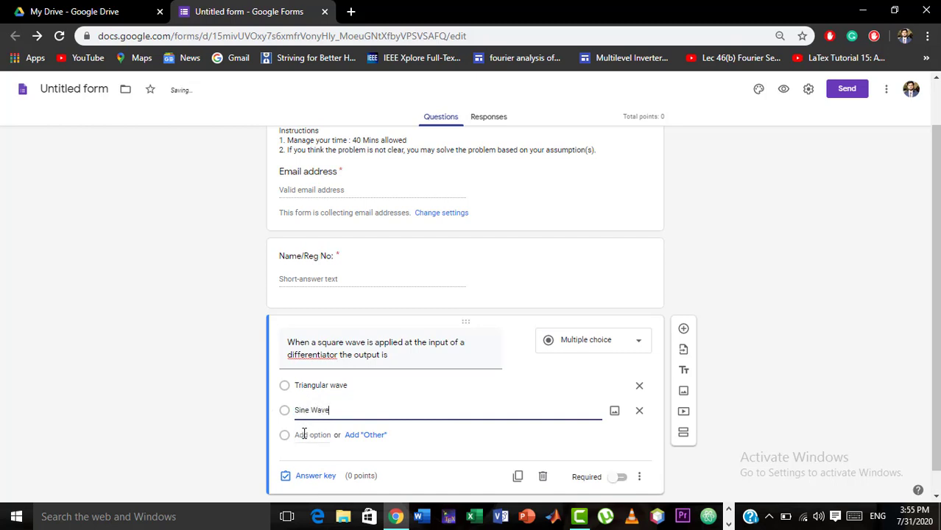
click(304, 433)
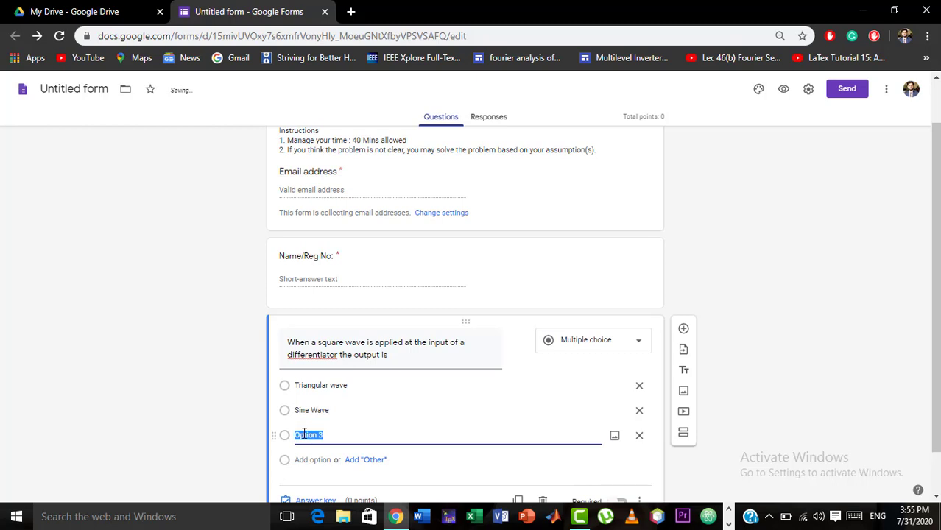
text(Rectan)
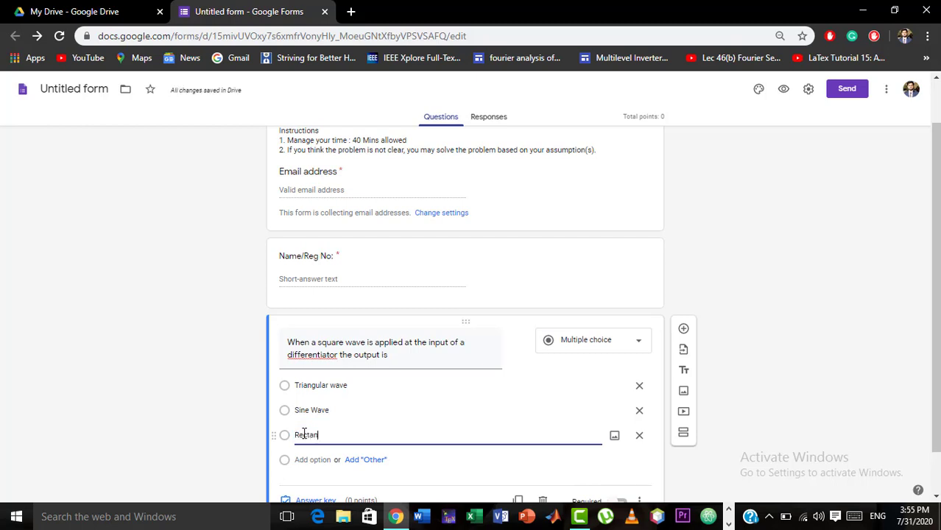
text(gular wave)
click(310, 460)
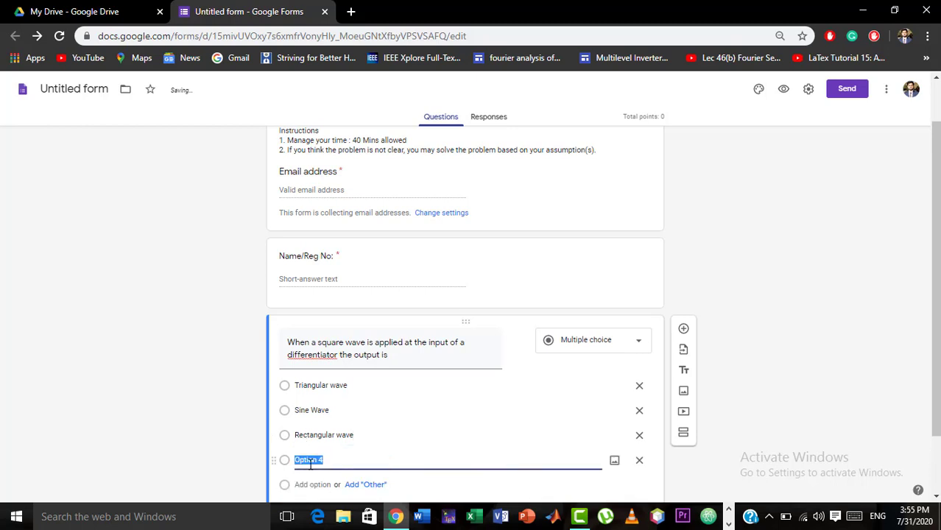
text(Spikes)
In the square wave question's answer key, mark Spikes as the correct answer and assign 5 points.
drag(935, 344, 935, 406)
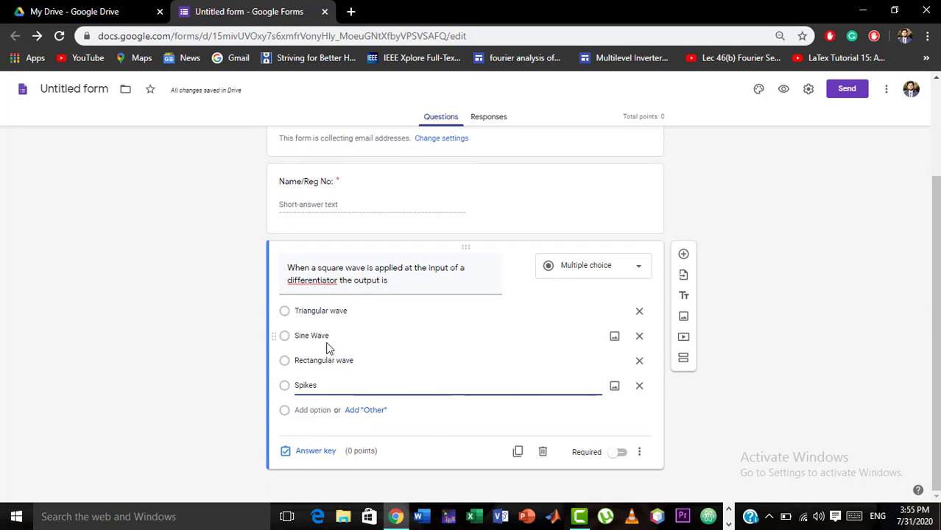
triple_click(405, 282)
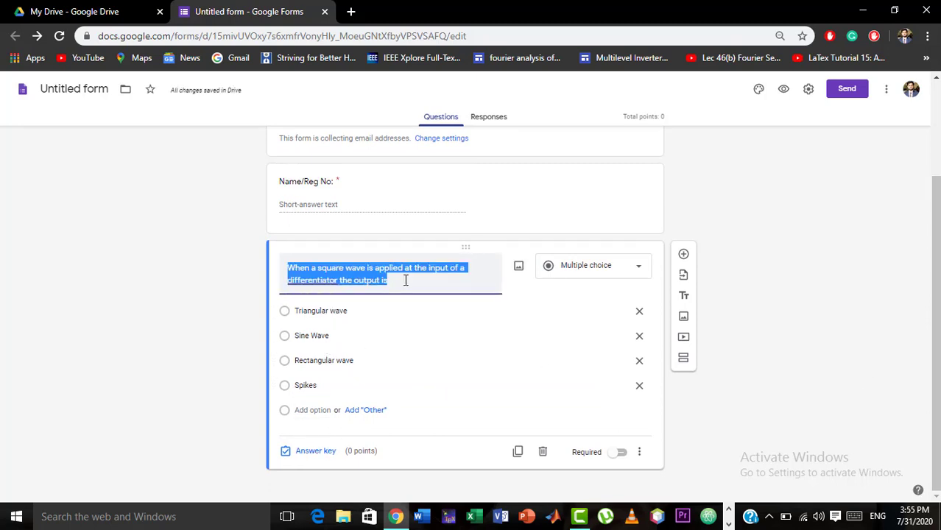
click(404, 281)
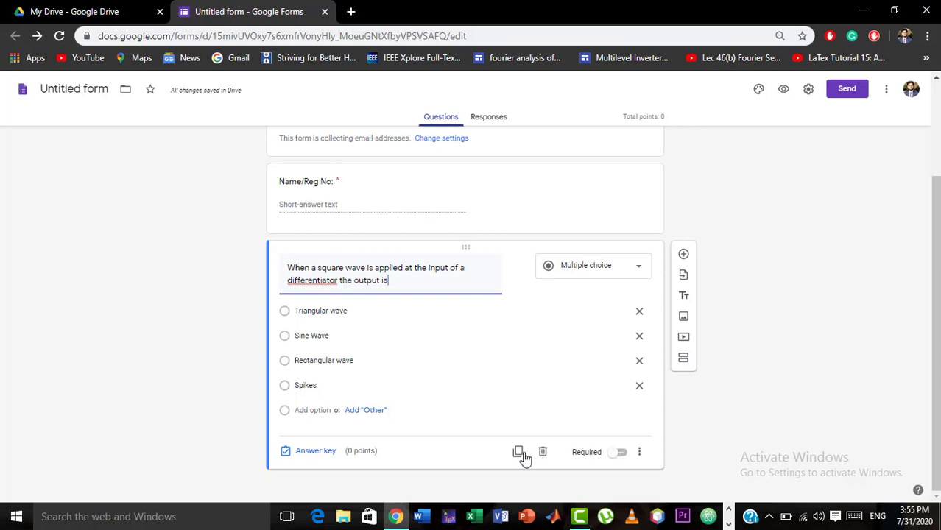
click(316, 451)
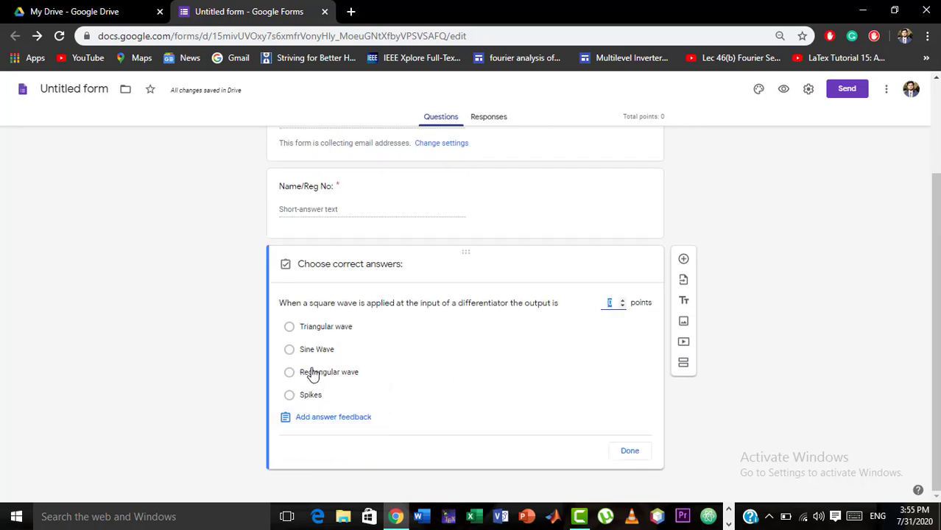
click(289, 396)
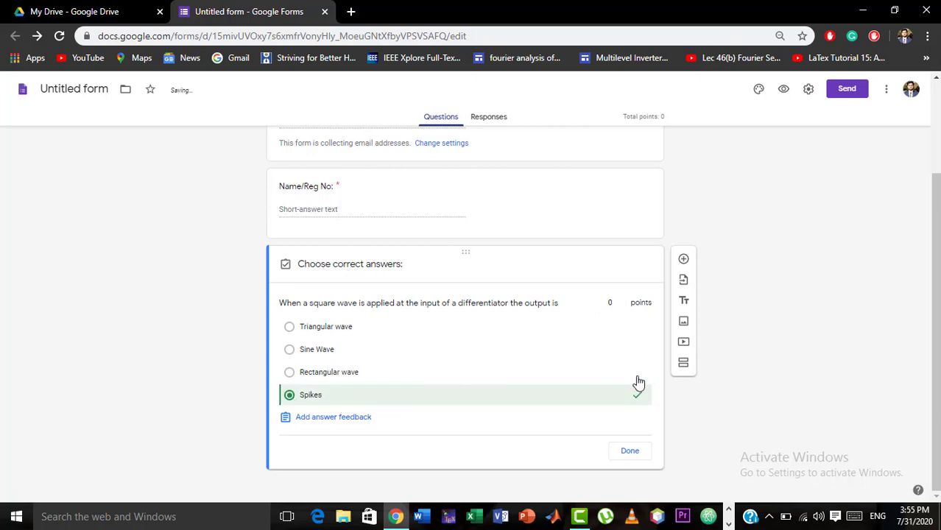
click(616, 303)
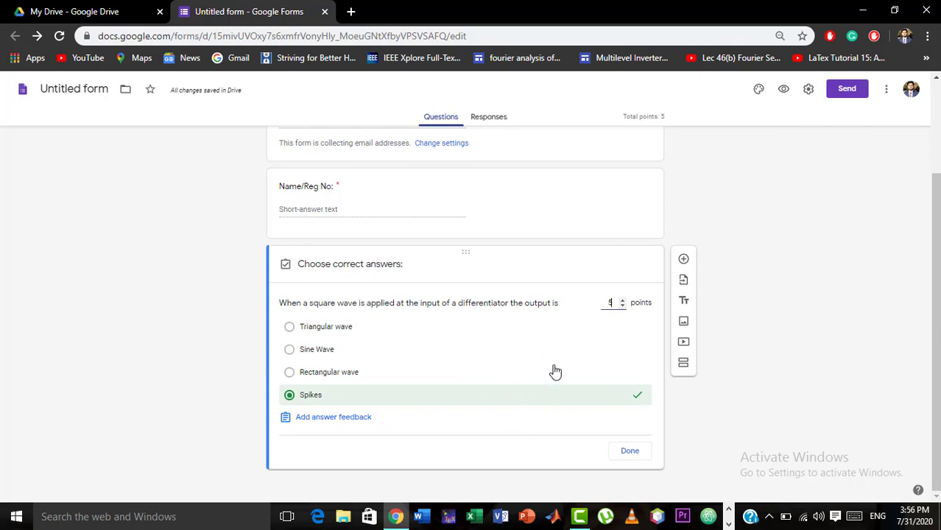
click(629, 451)
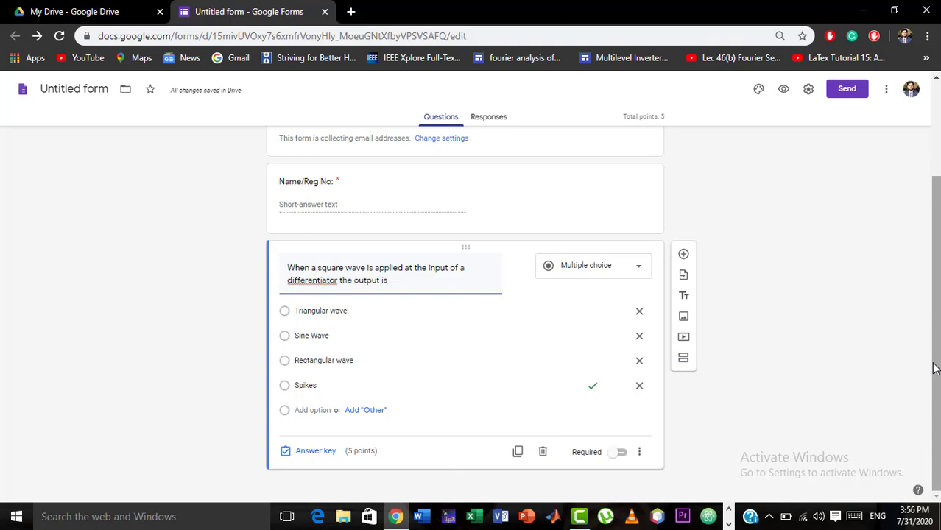
Add a new question below the square wave question and set its type to Short answer.
click(683, 255)
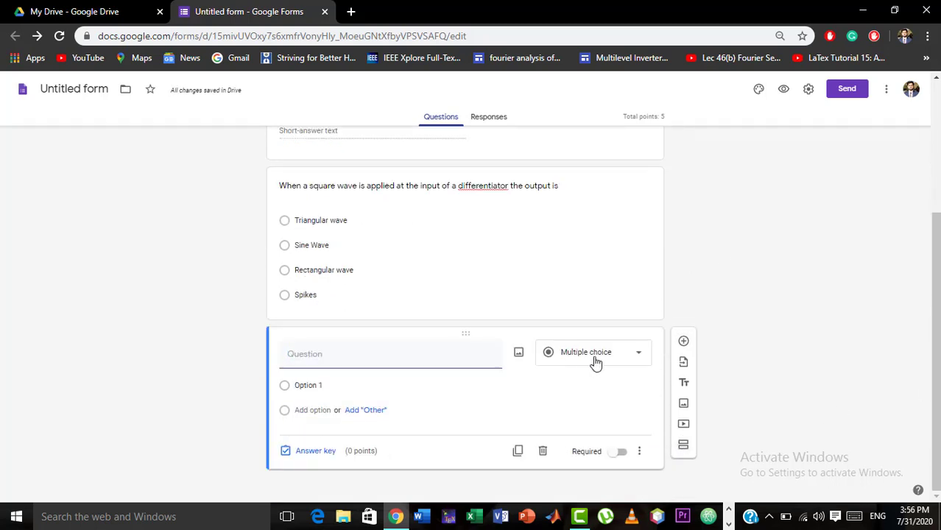
click(595, 363)
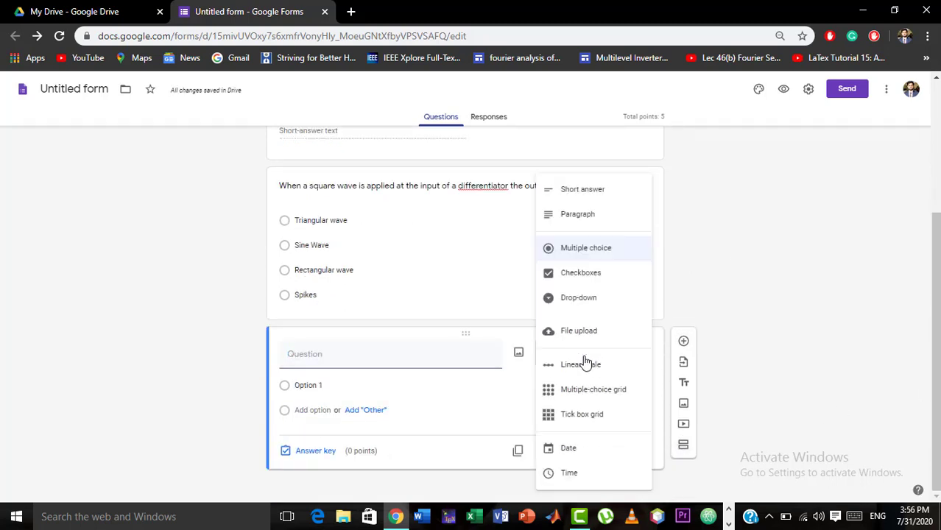
click(595, 200)
Title the new question "Explain the between rectifiers and Precision Rectifiers?" and change its type to Paragraph.
click(305, 373)
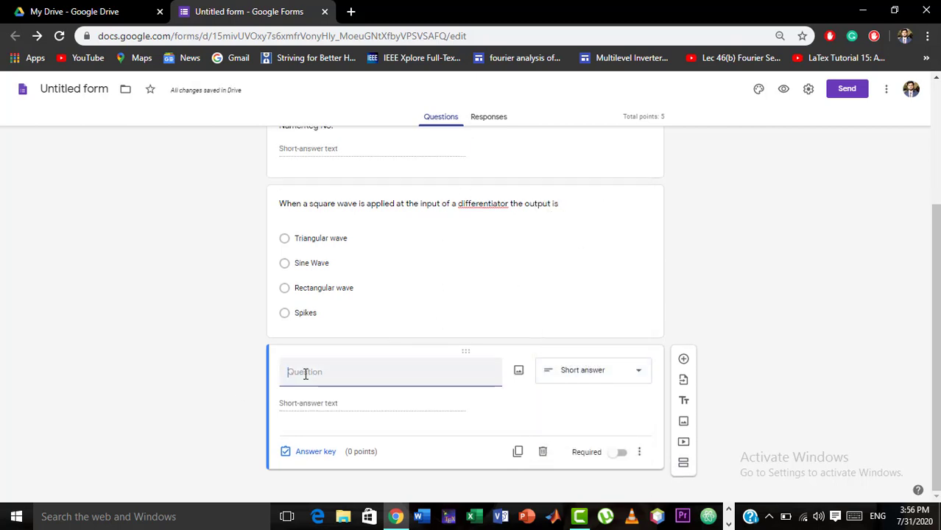
text(Ex)
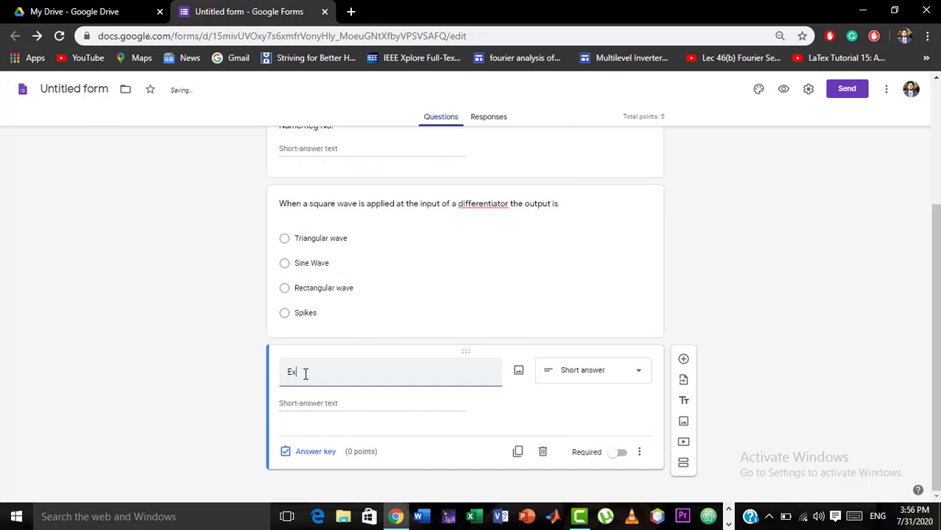
text(plain the difference)
key(ctrl+BackSpace)
text(betwee)
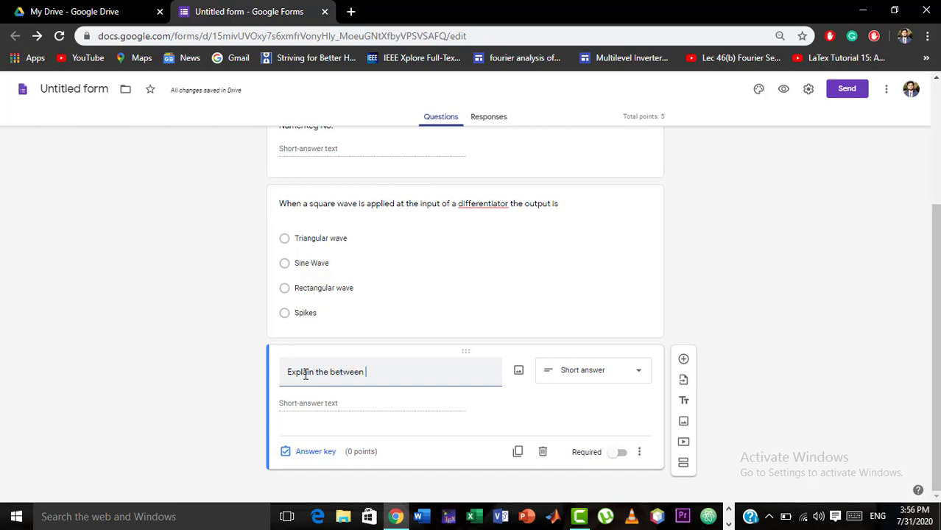
text(n rectifiers and)
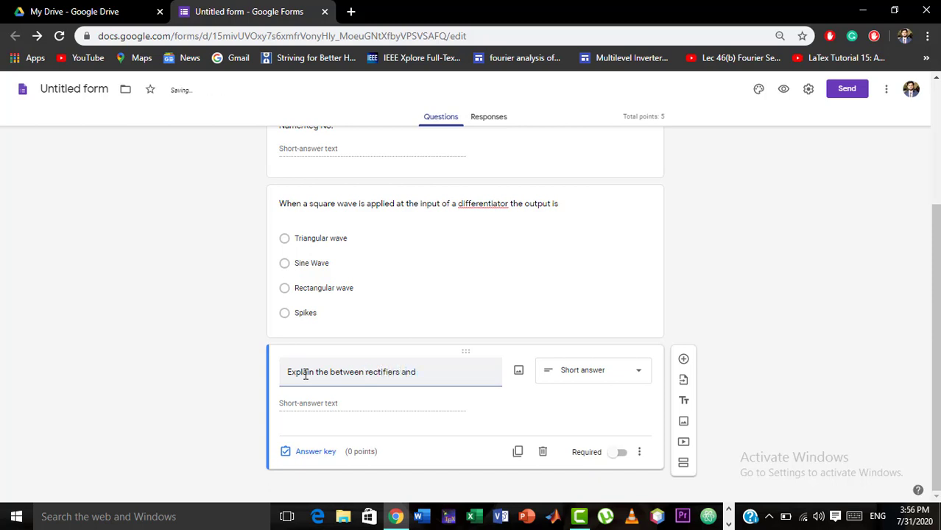
text( Precision Rectifiers?)
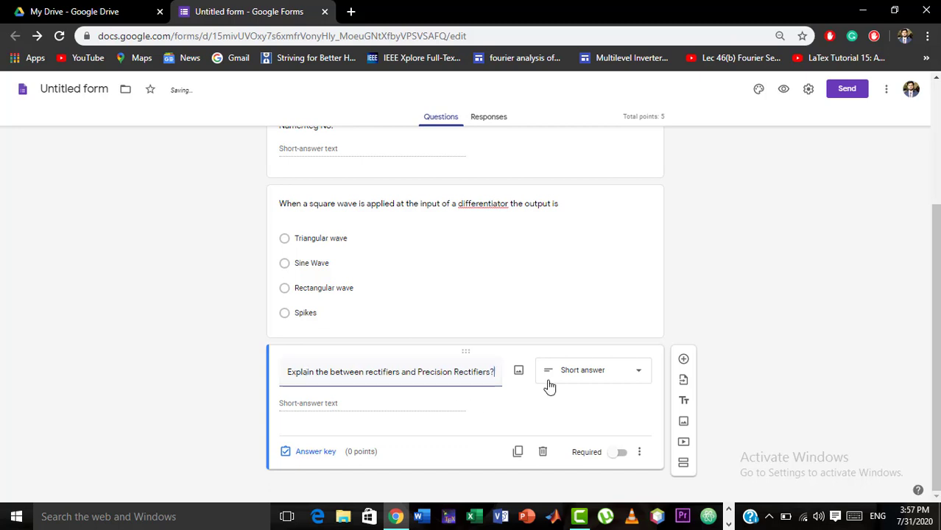
click(597, 380)
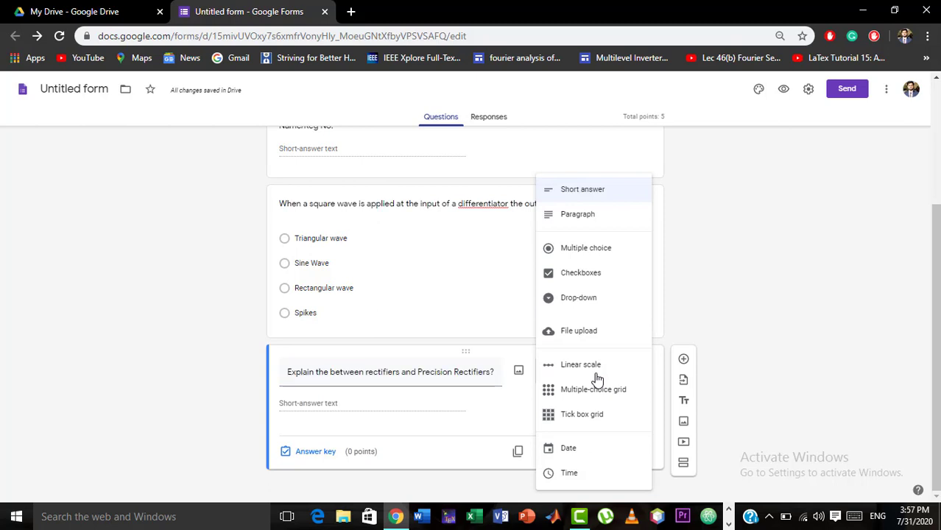
click(593, 224)
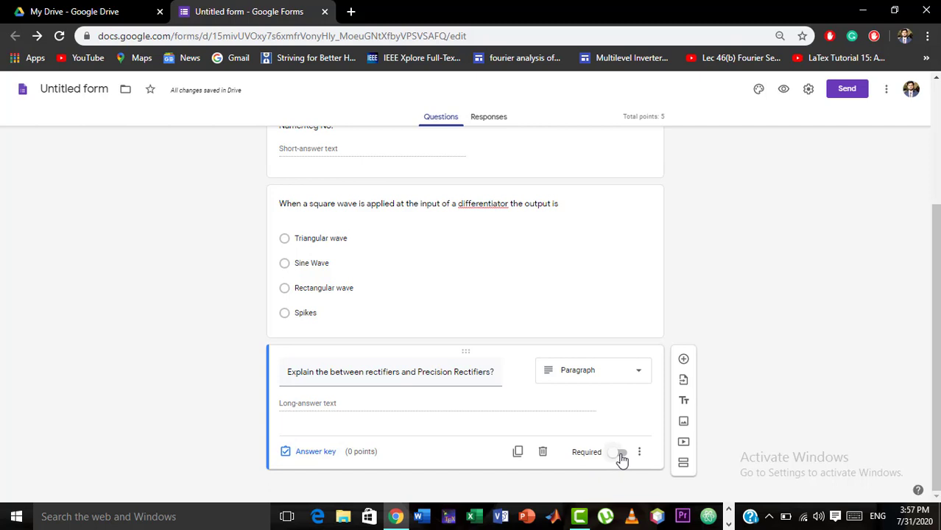
Copy the quiz form's shareable link from its sending options and close the dialog.
scroll(933, 368, up, 2)
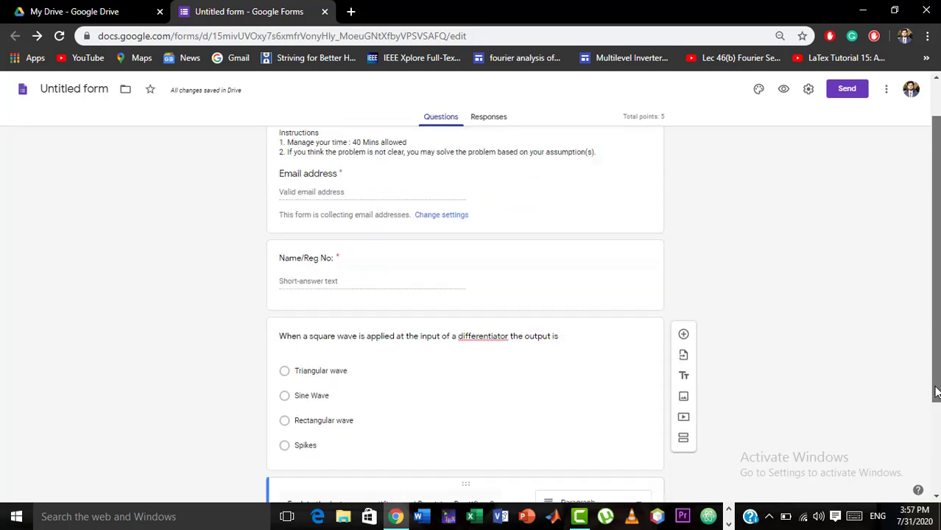
drag(936, 392, 938, 346)
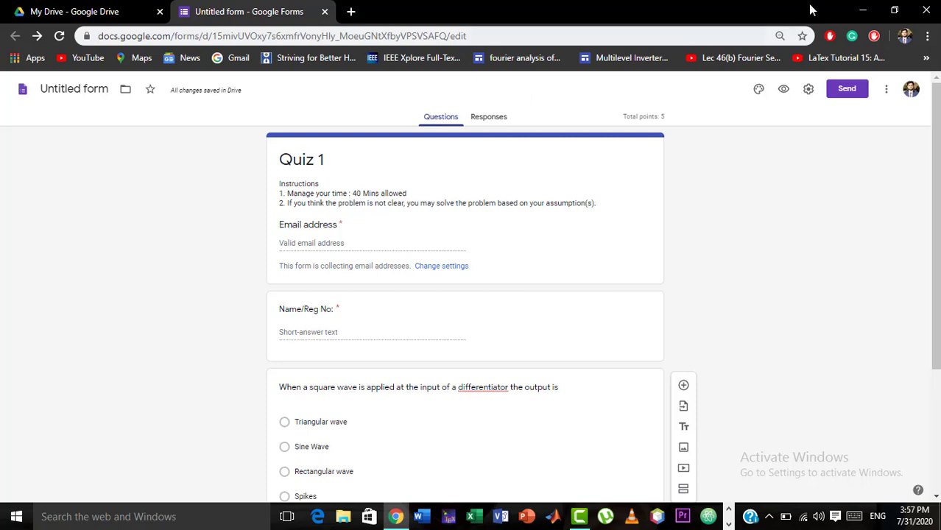
click(846, 89)
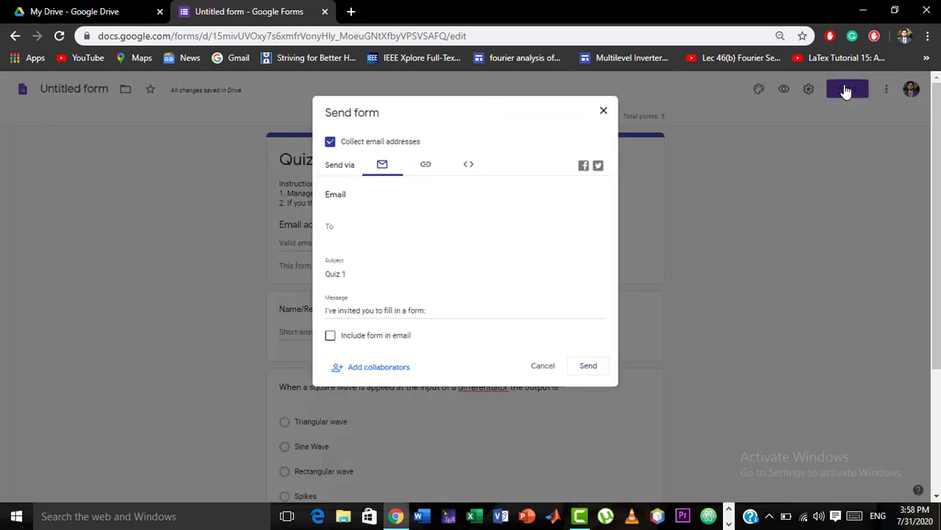
click(349, 223)
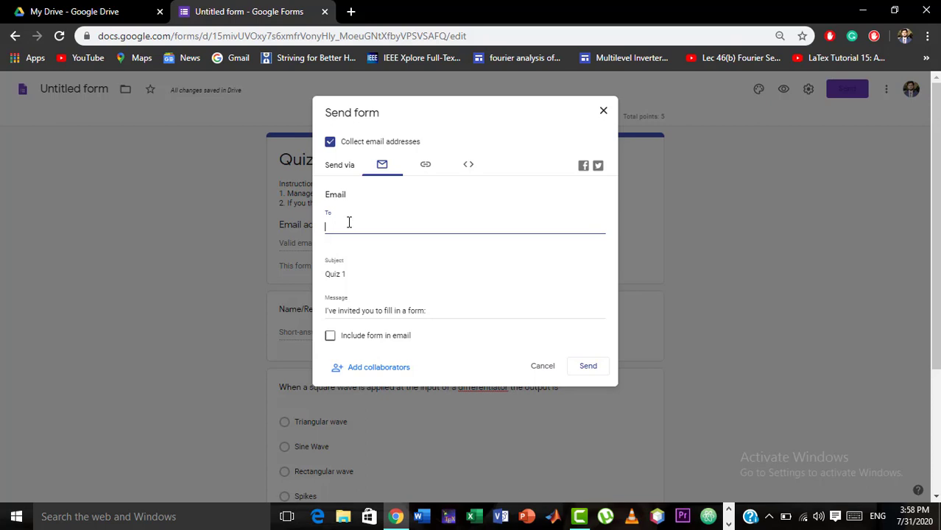
click(430, 163)
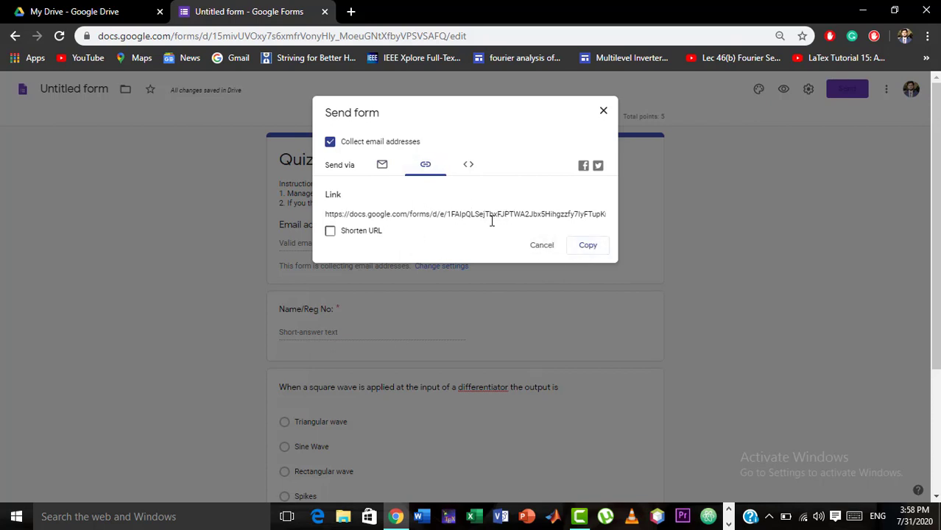
click(593, 248)
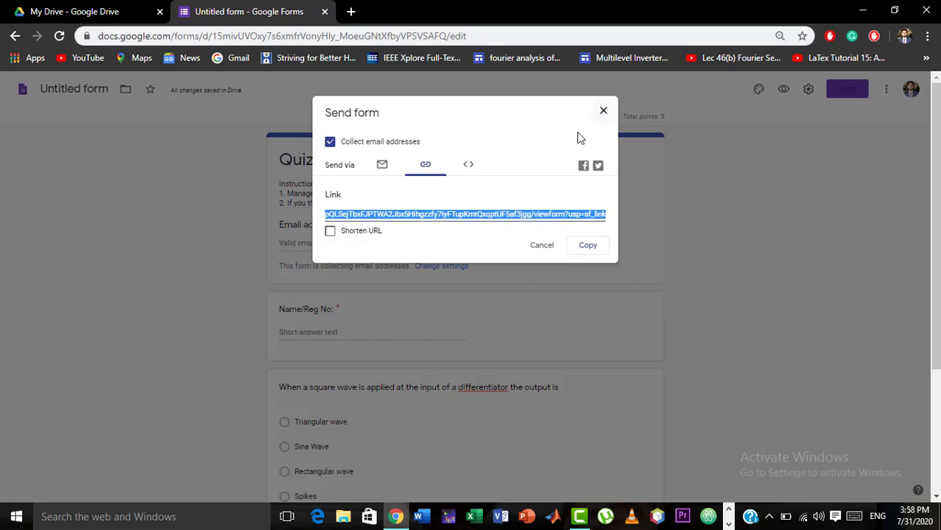
click(600, 126)
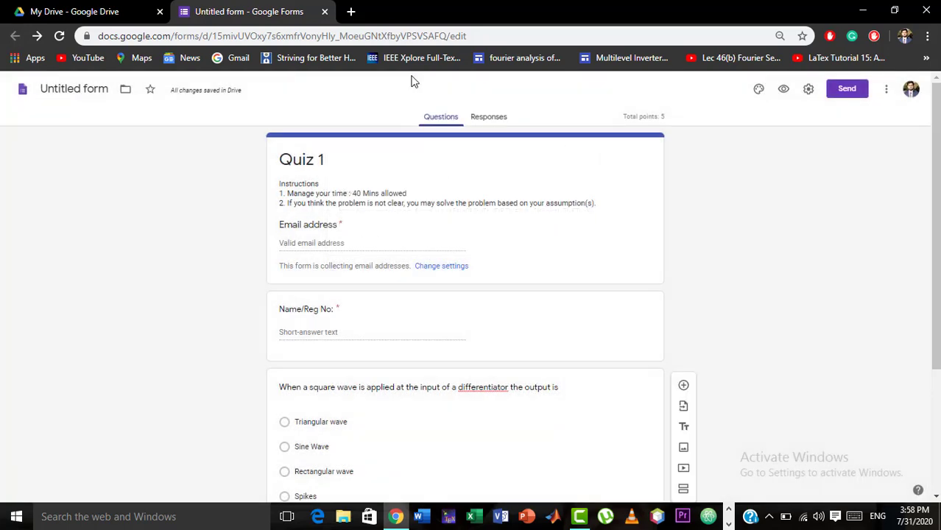
Find Google Classroom in a new browser tab and open the EE 234-BEEP-F18 (Signal & Systems Lab) class, Section-4A.
click(351, 12)
text(go)
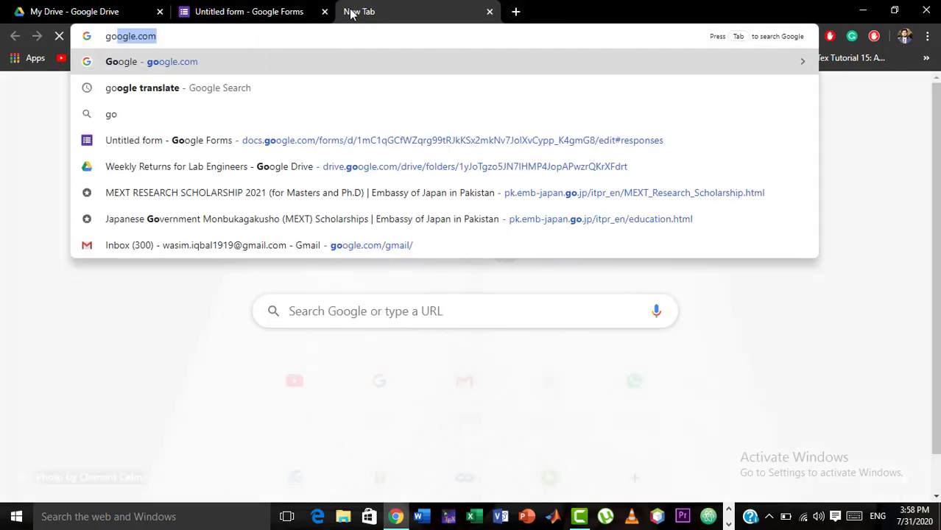
text(ogle classroom)
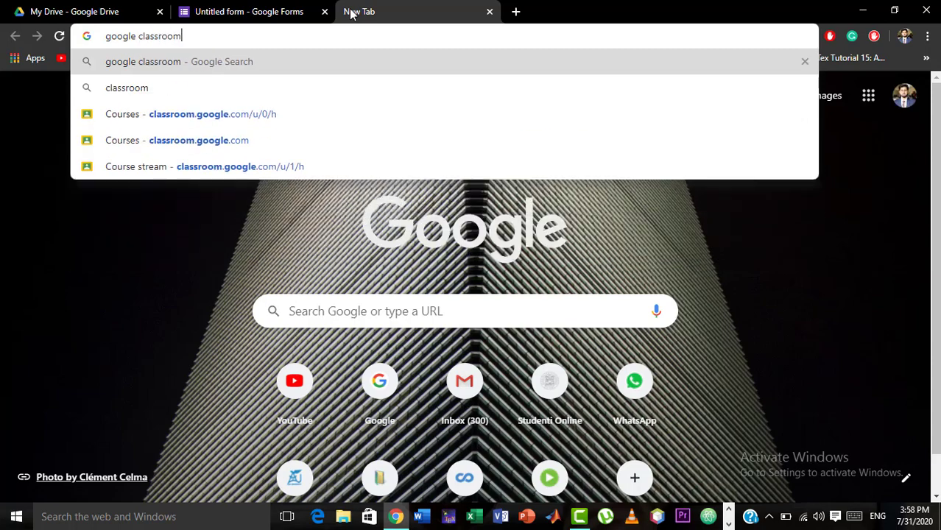
key(Return)
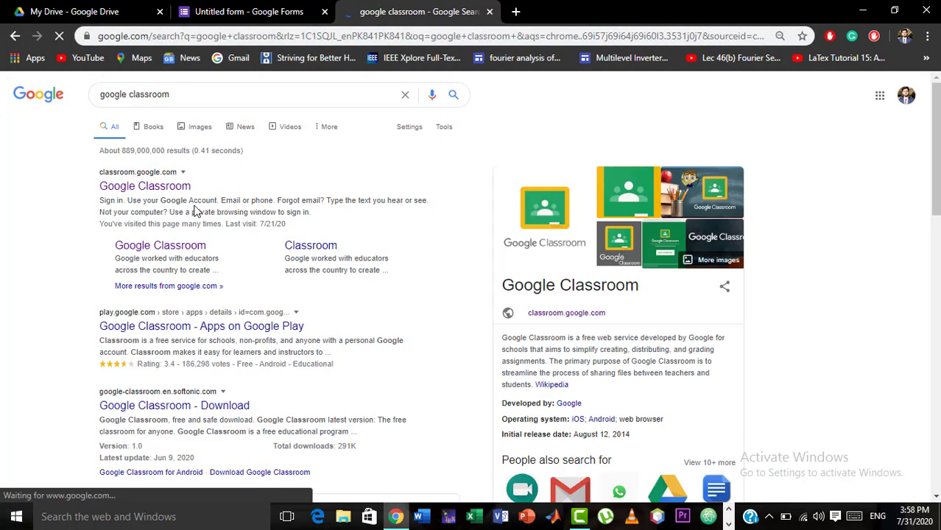
click(177, 193)
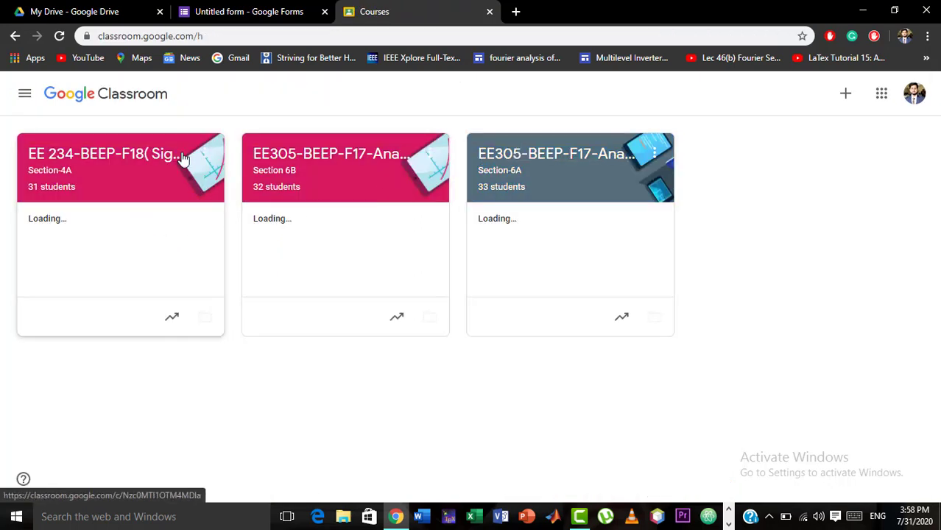
click(101, 154)
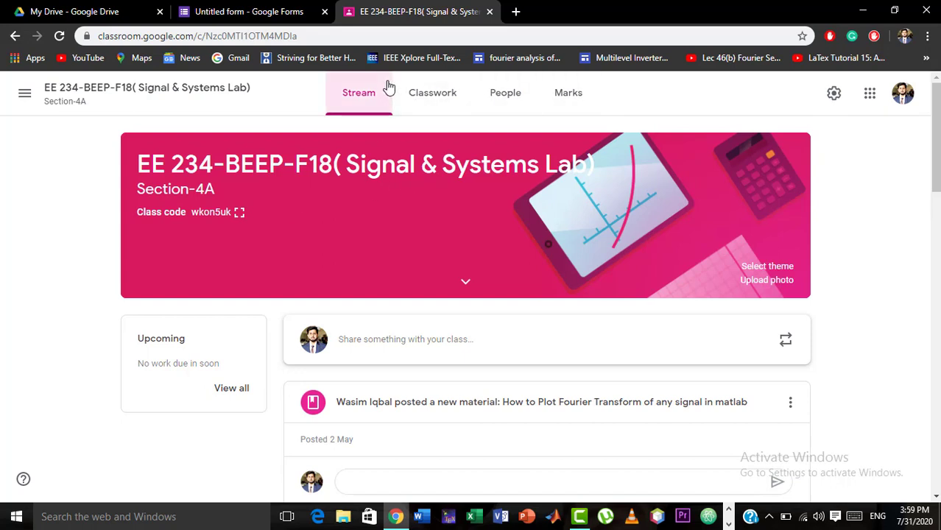
Create a quiz assignment in the class's classwork and title it "Quiz 1".
click(418, 92)
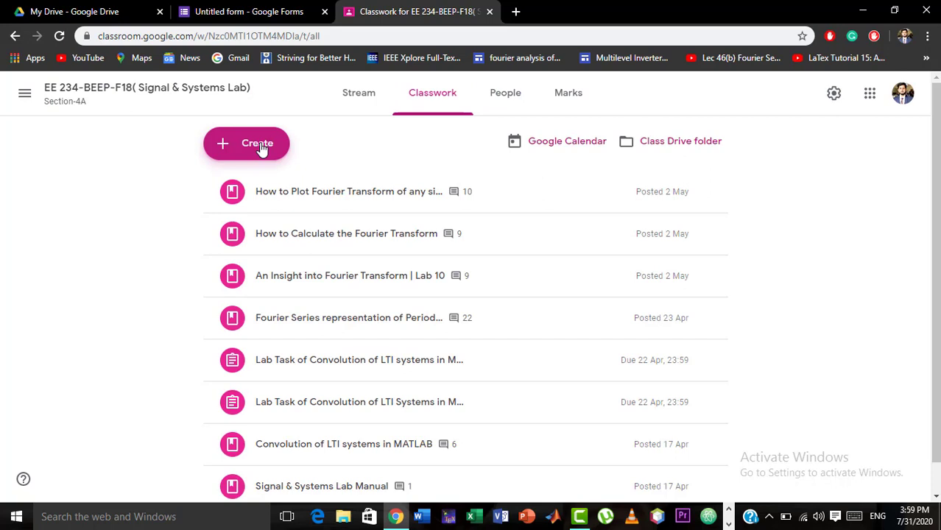
click(259, 145)
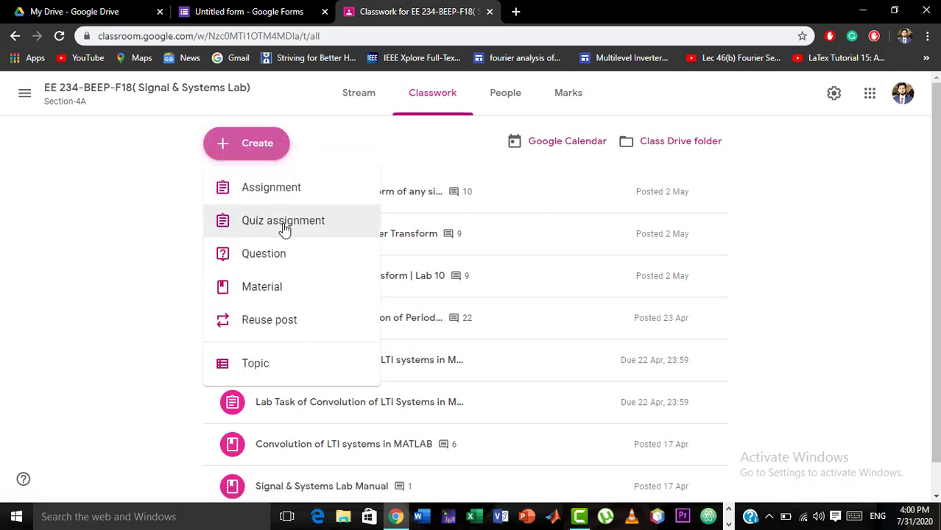
click(284, 225)
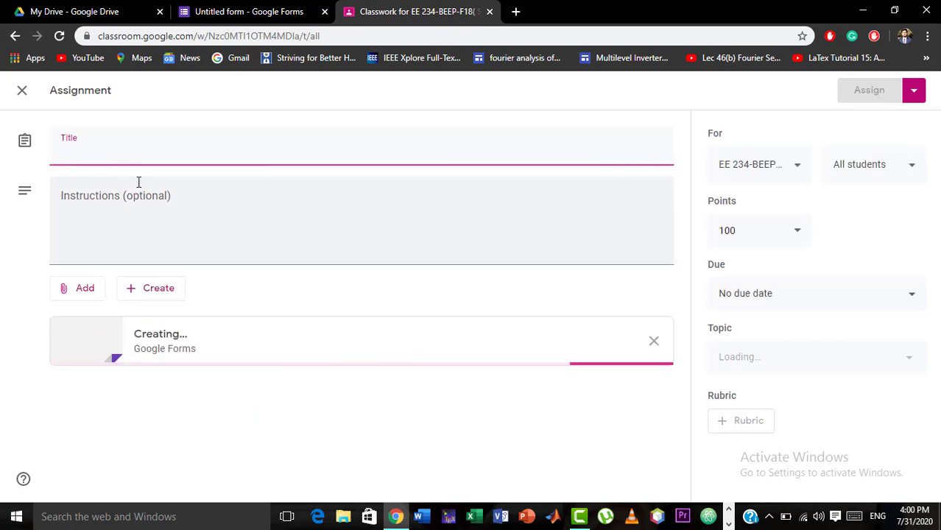
text(Quiz 1)
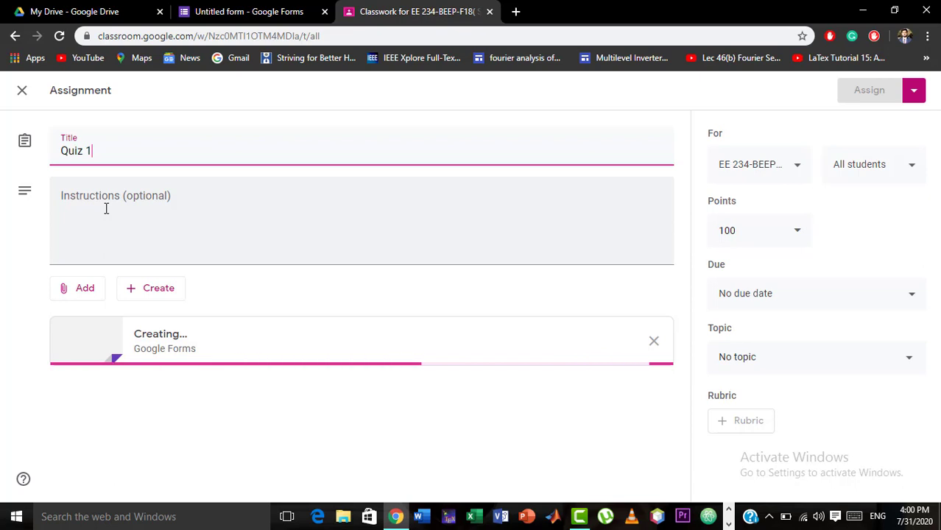
click(96, 204)
key(ctrl+v)
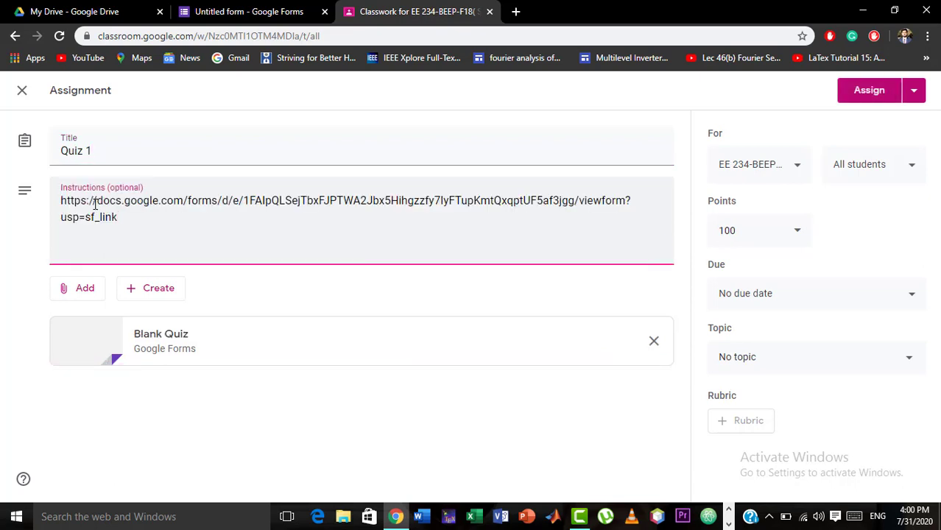
key(ctrl+a)
key(BackSpace)
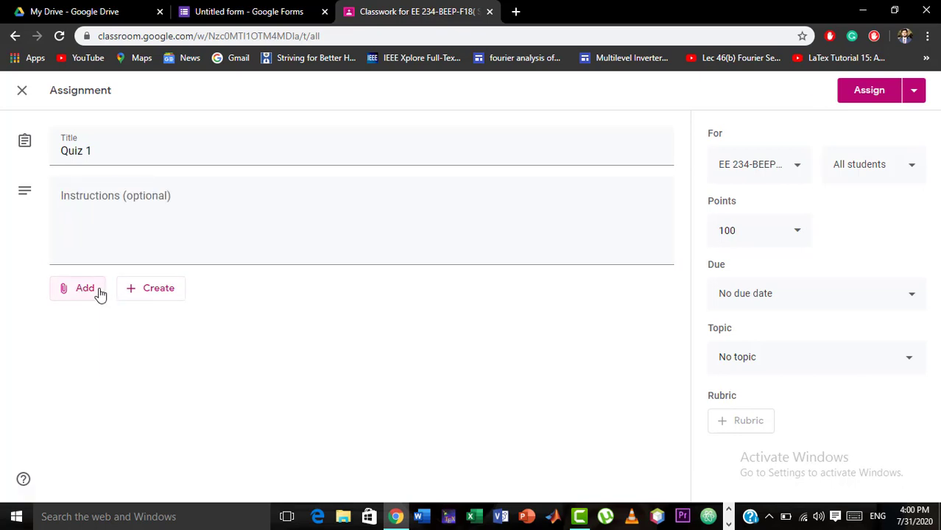
Attach the copied quiz form URL to the assignment as a link.
click(101, 292)
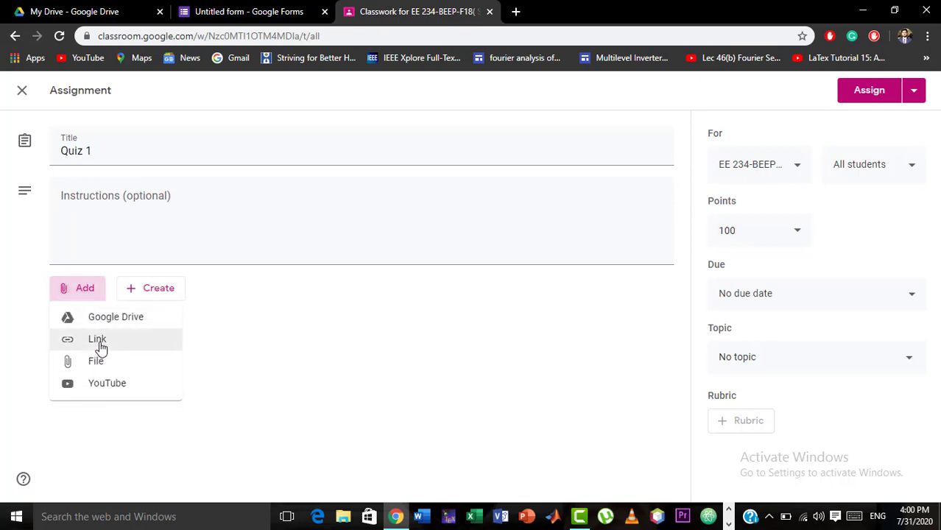
click(98, 343)
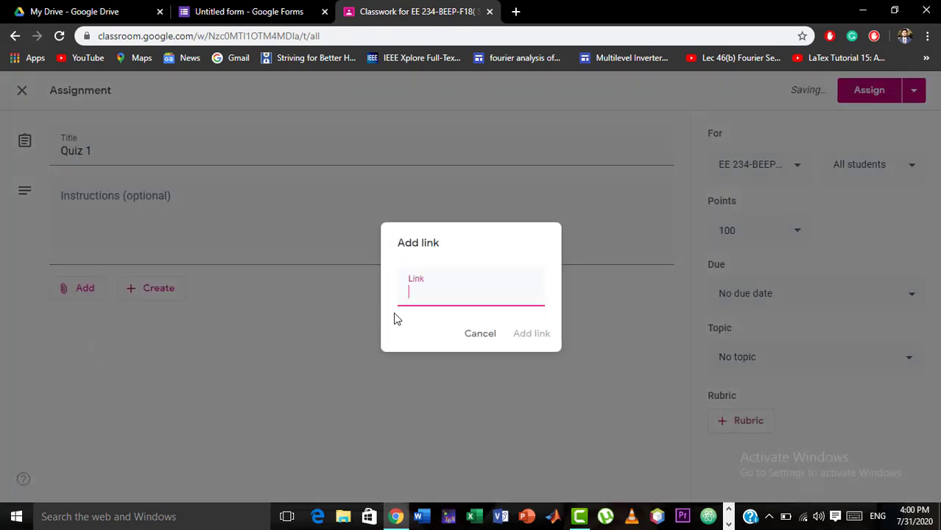
key(ctrl+v)
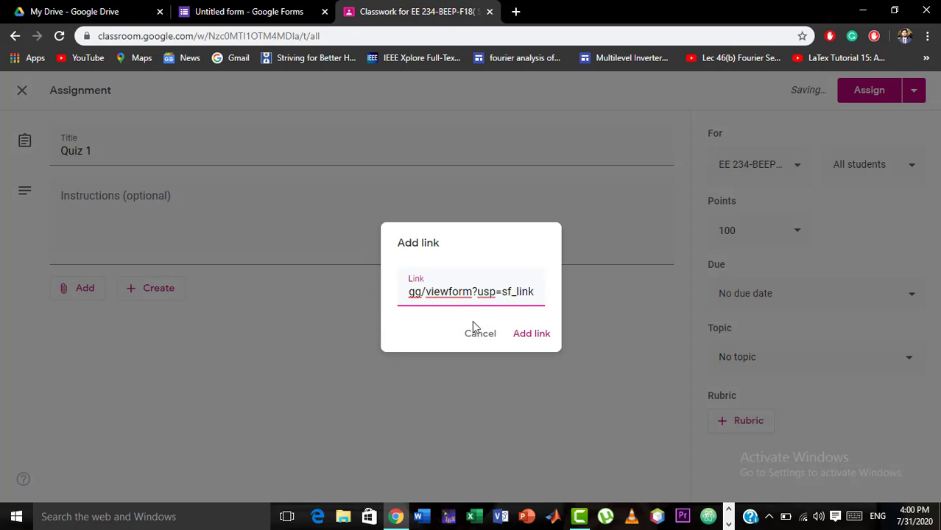
click(528, 336)
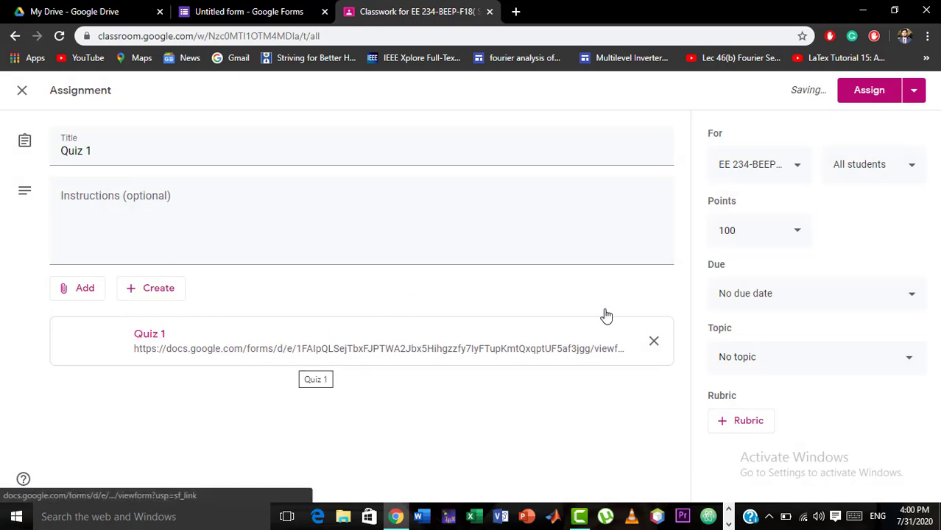
Assign Quiz 1 to all students with 10 points and a due date of 1 Aug 2020.
click(744, 230)
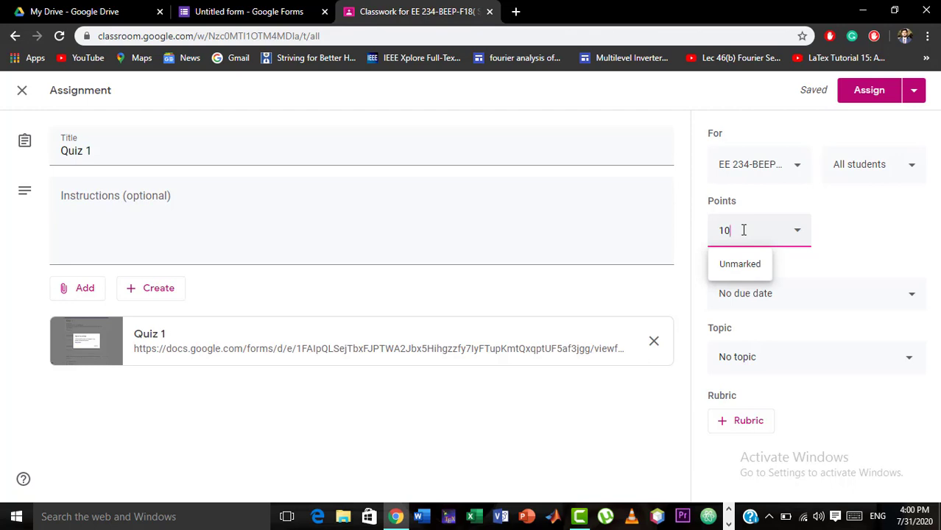
click(820, 298)
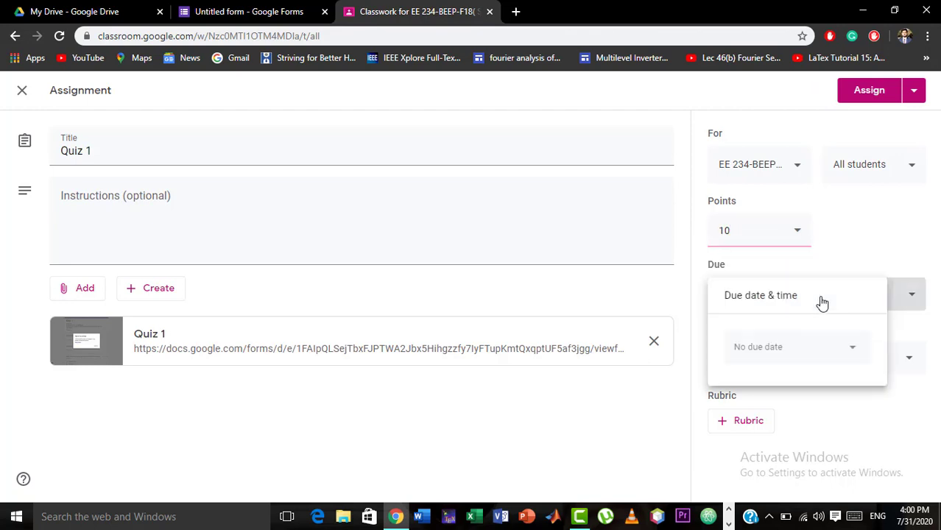
click(761, 353)
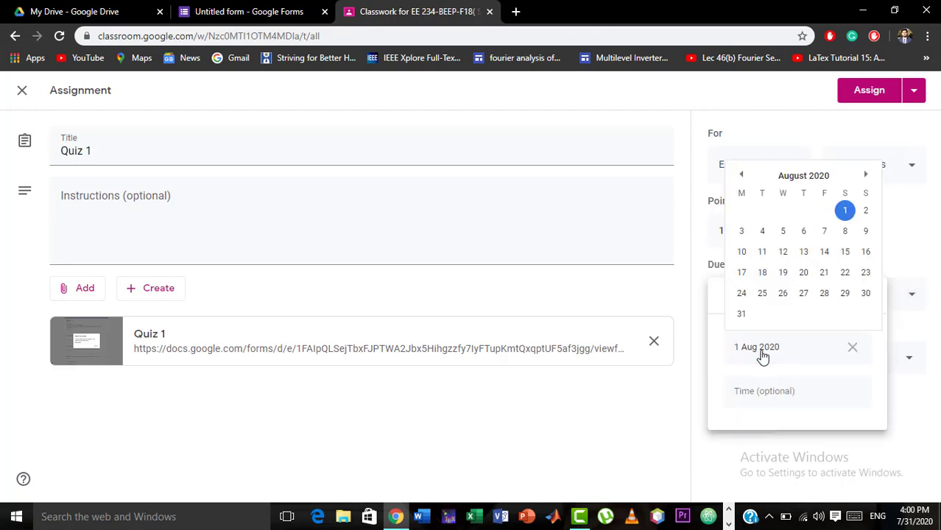
click(846, 211)
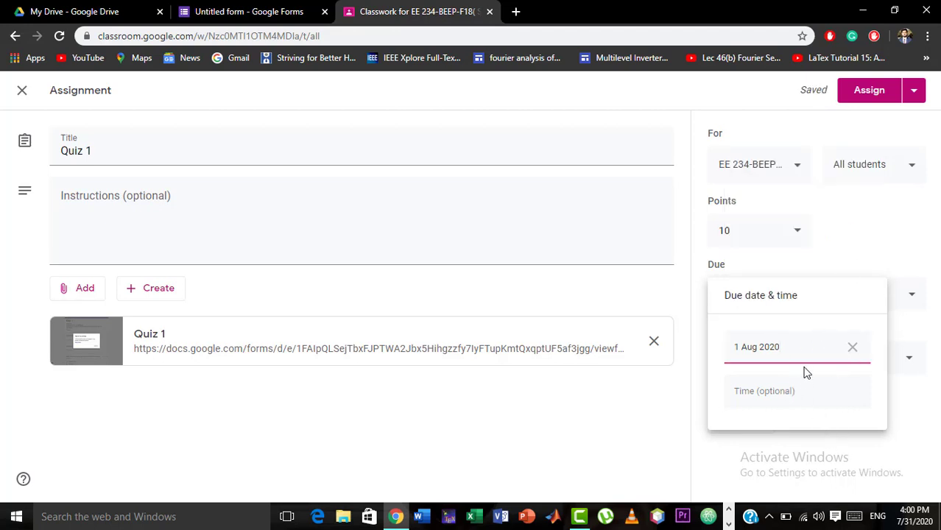
click(830, 273)
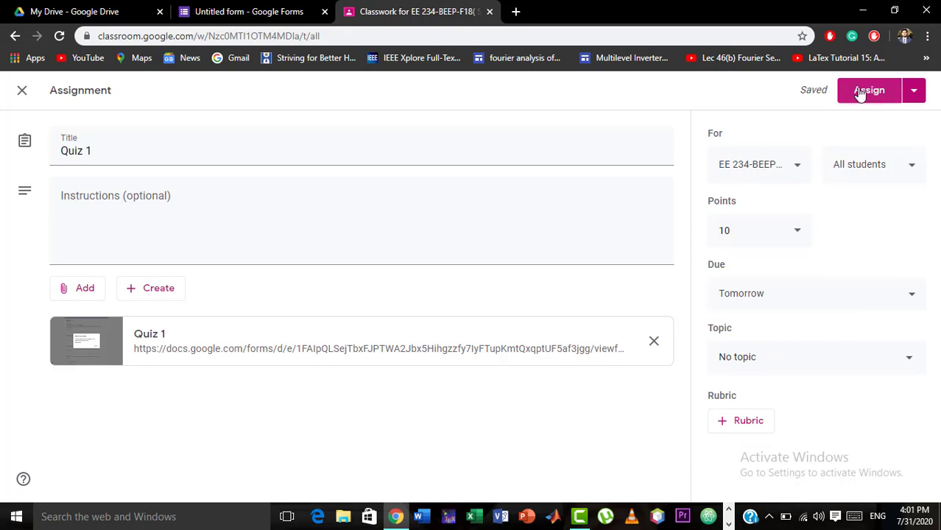
click(860, 93)
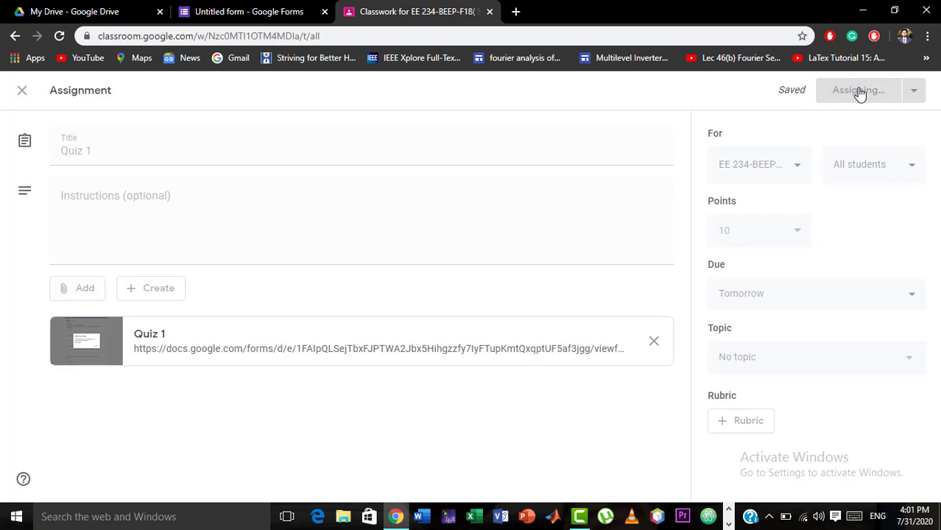